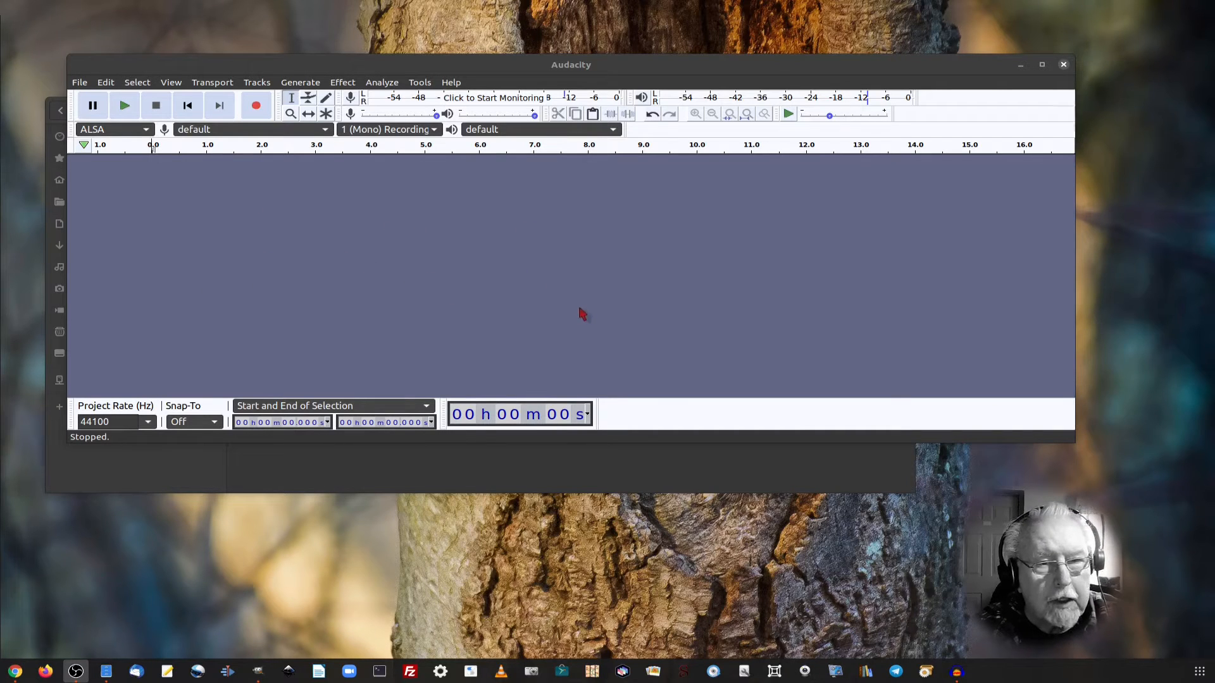
Step: Record a mono voice sample of about 22 s that ends with several seconds of silence, and play it back
click(256, 109)
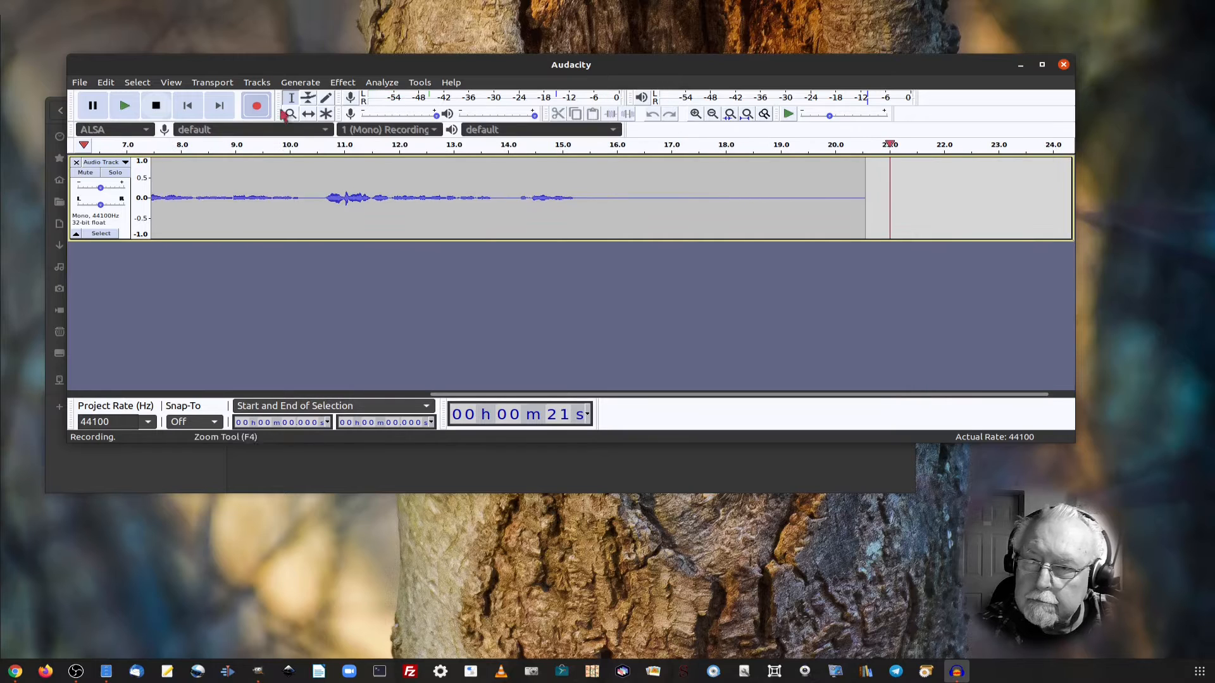
click(157, 107)
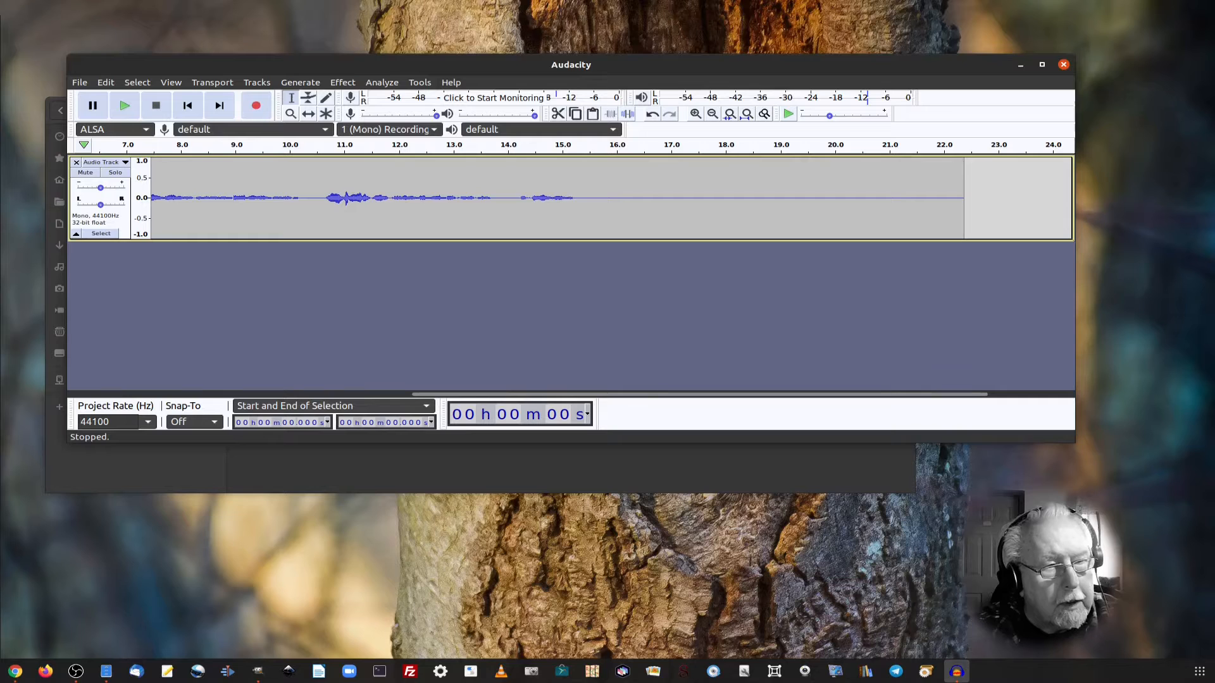
key(alt+Tab)
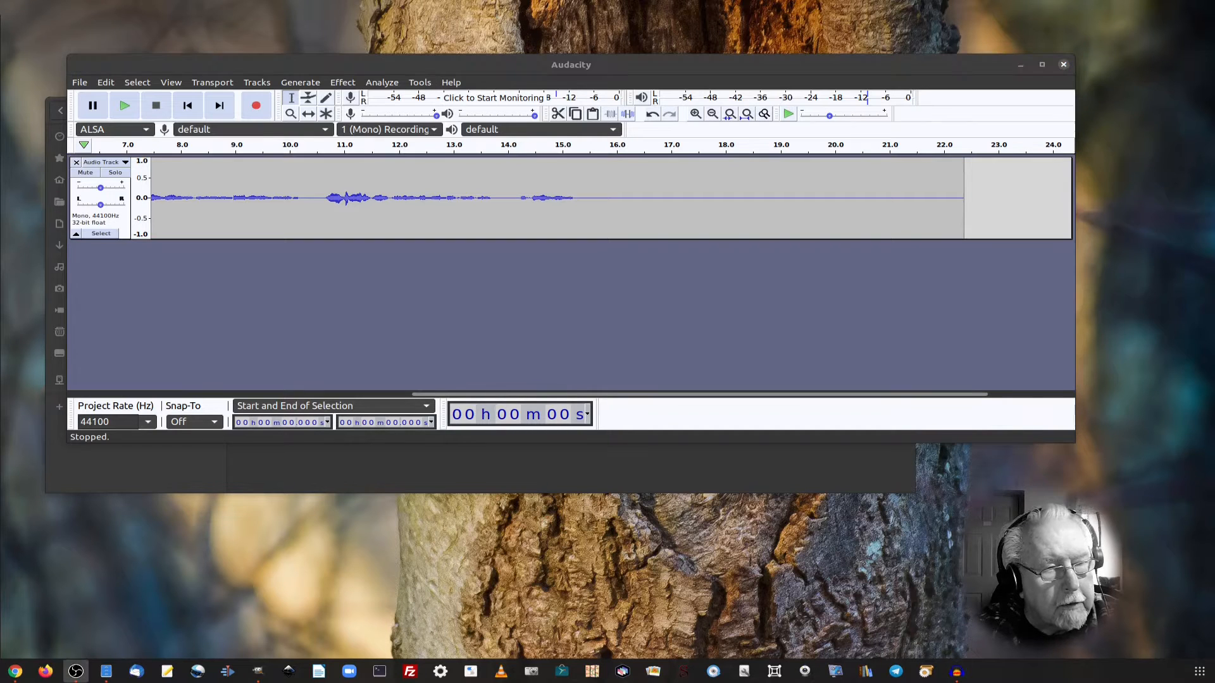
click(126, 109)
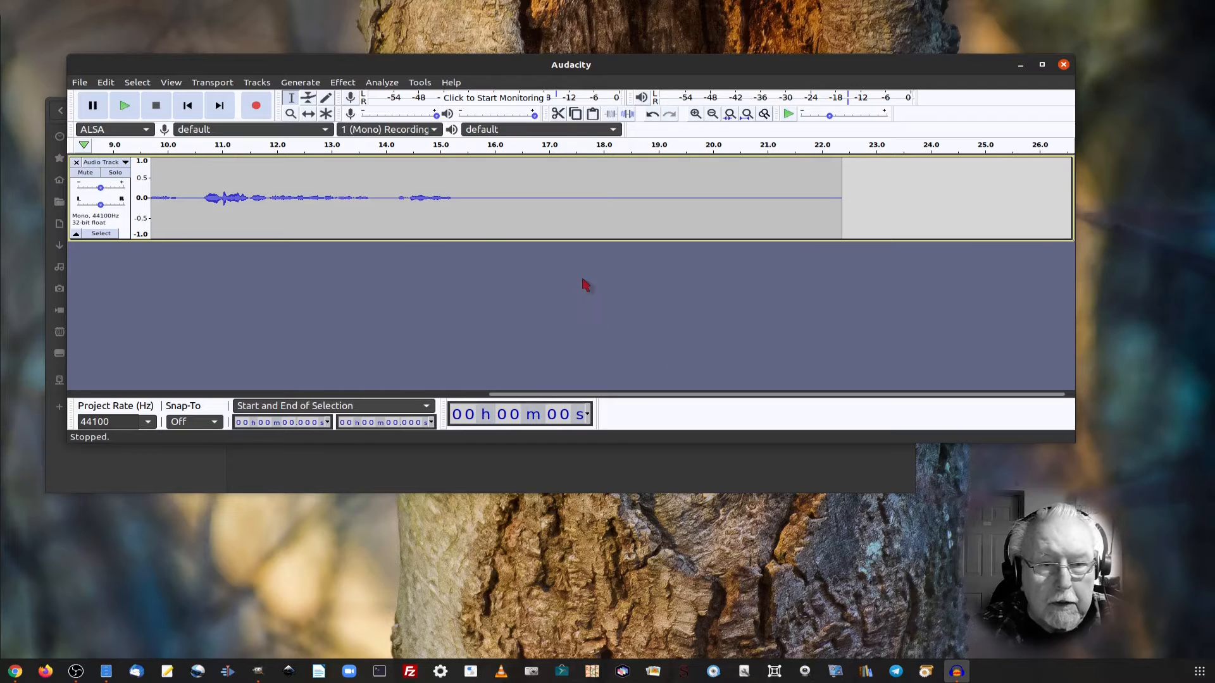
Step: Capture a Noise Reduction profile from the silent section between about 15.4 s and the end of the recording
drag(461, 195, 841, 217)
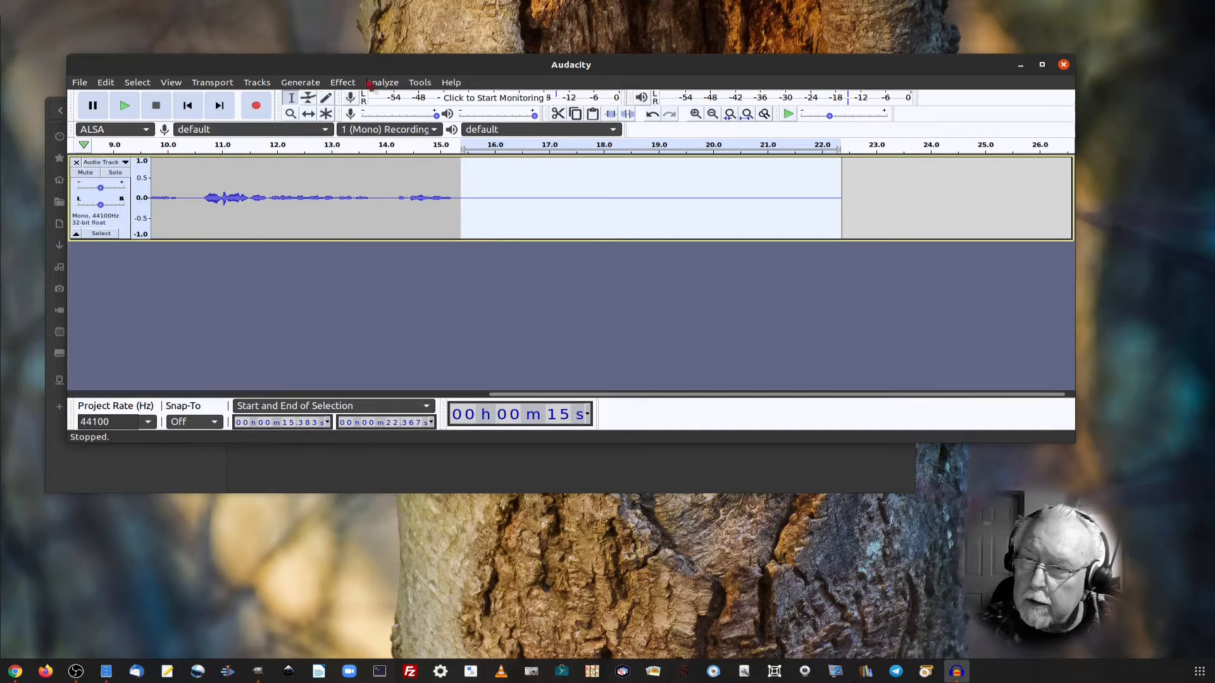
click(345, 84)
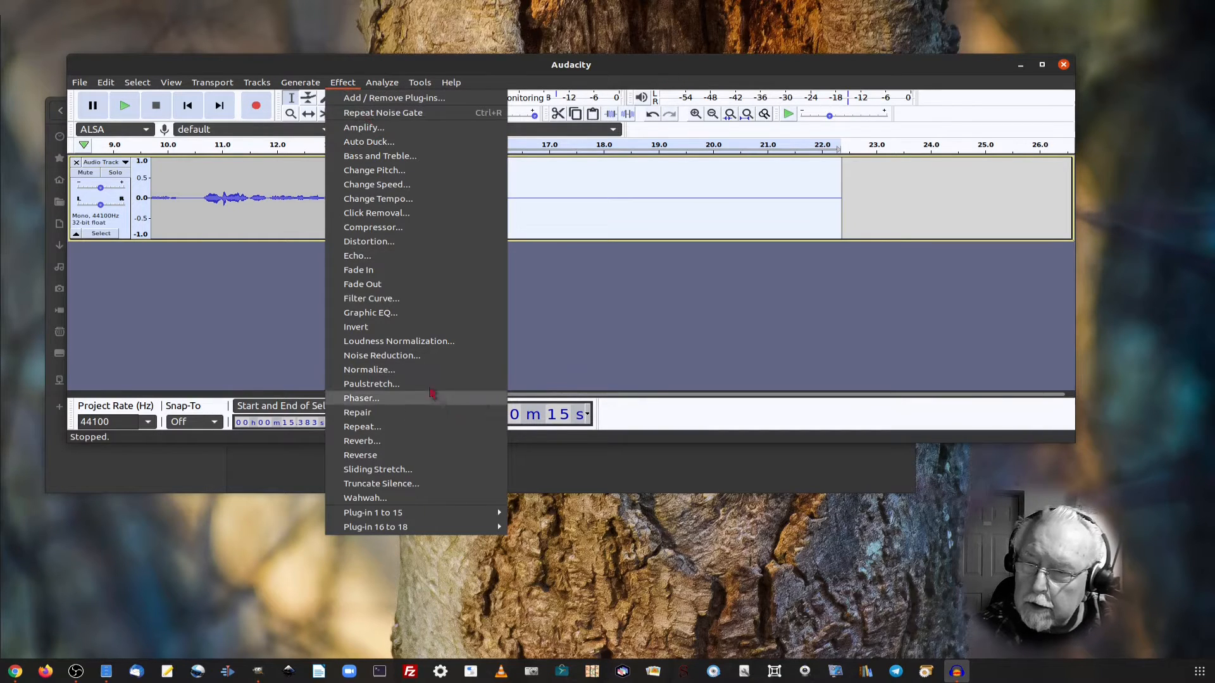
click(405, 357)
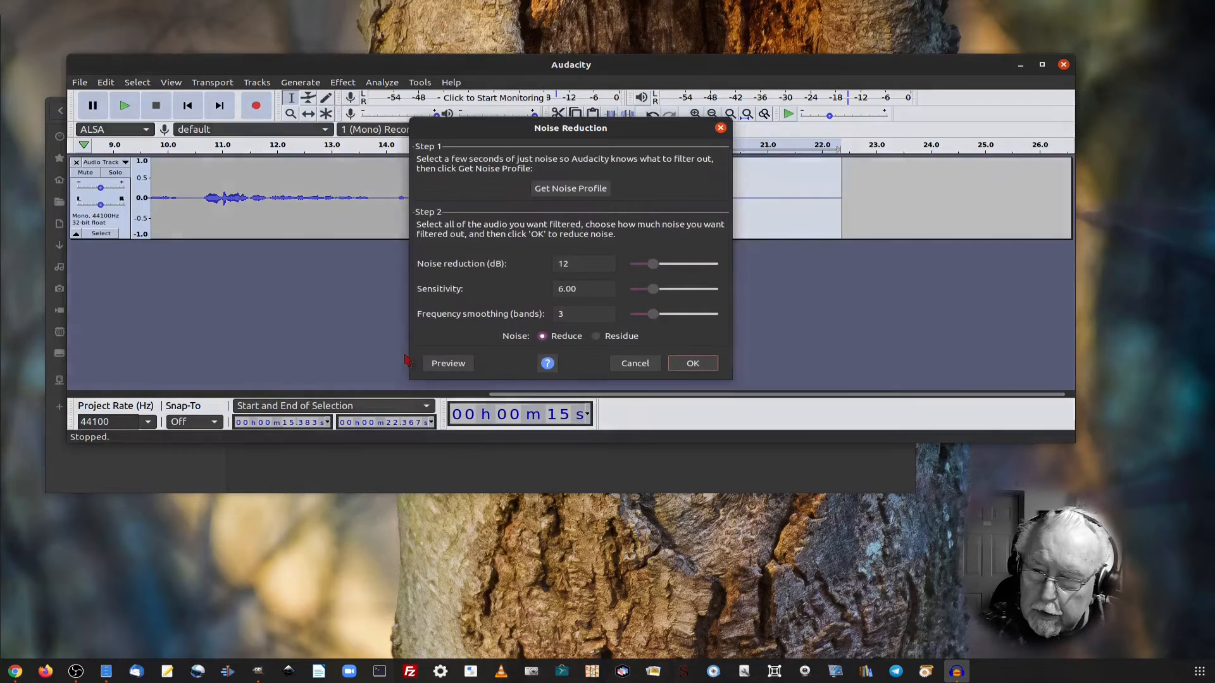
click(582, 190)
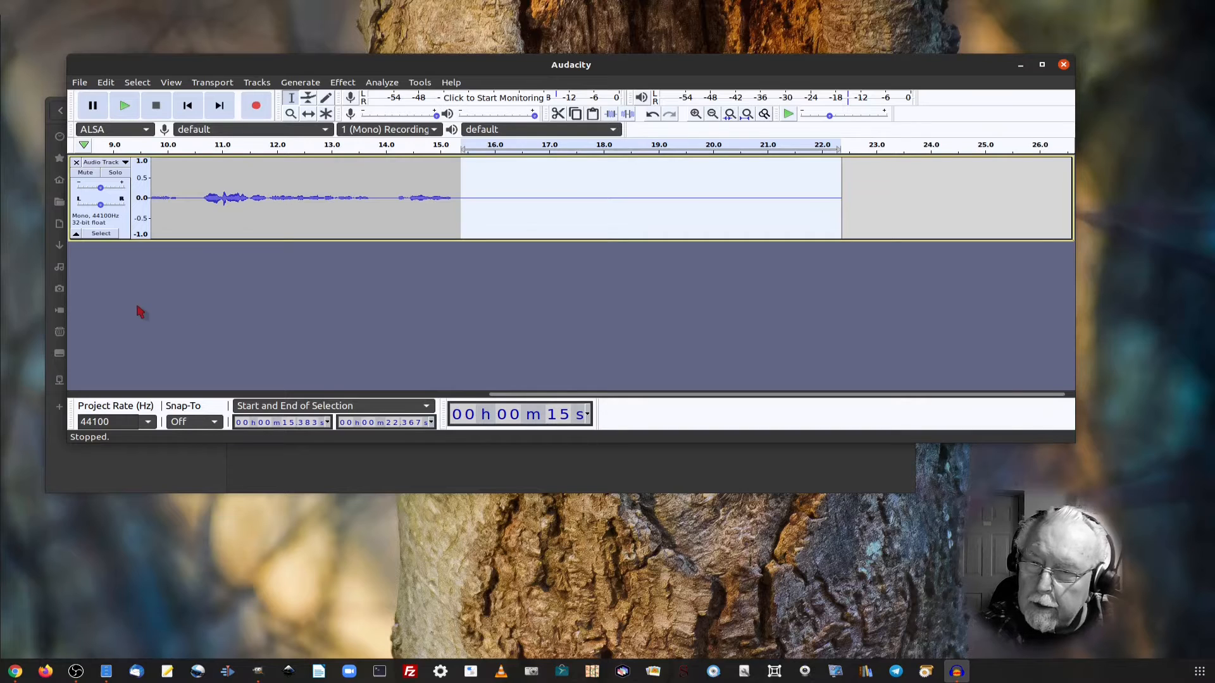
Step: Apply Noise Reduction to the whole track with 12 dB reduction, sensitivity 6.00 and frequency smoothing 3
click(101, 235)
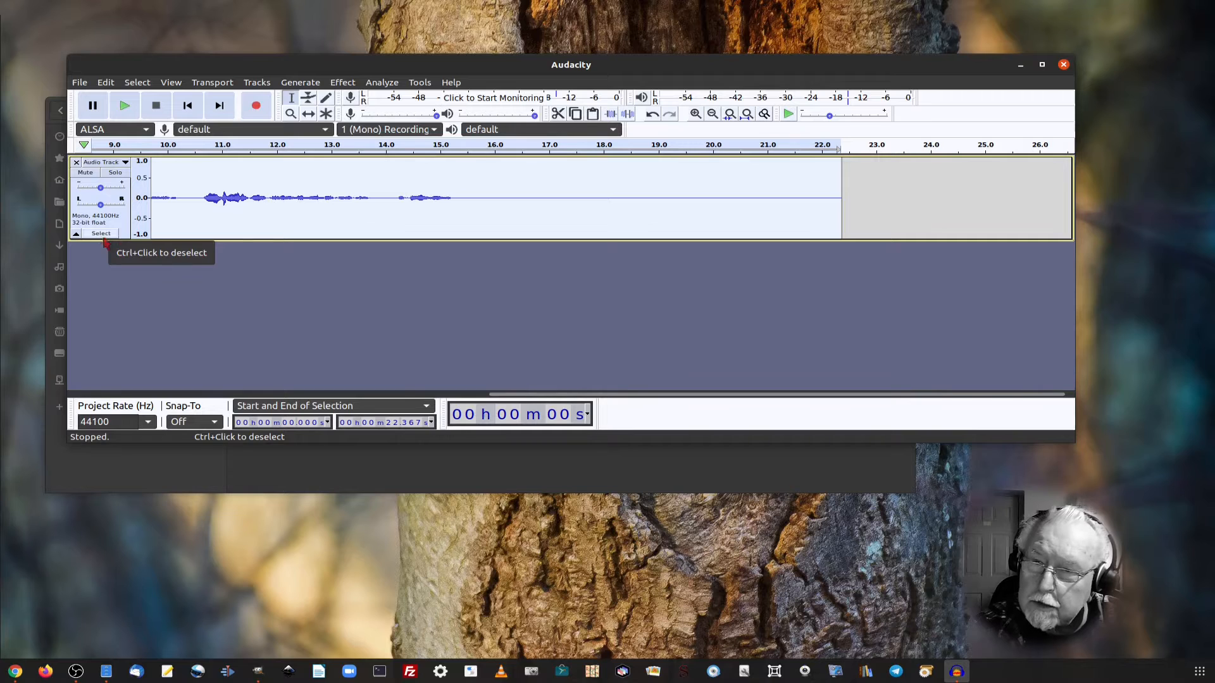
click(343, 83)
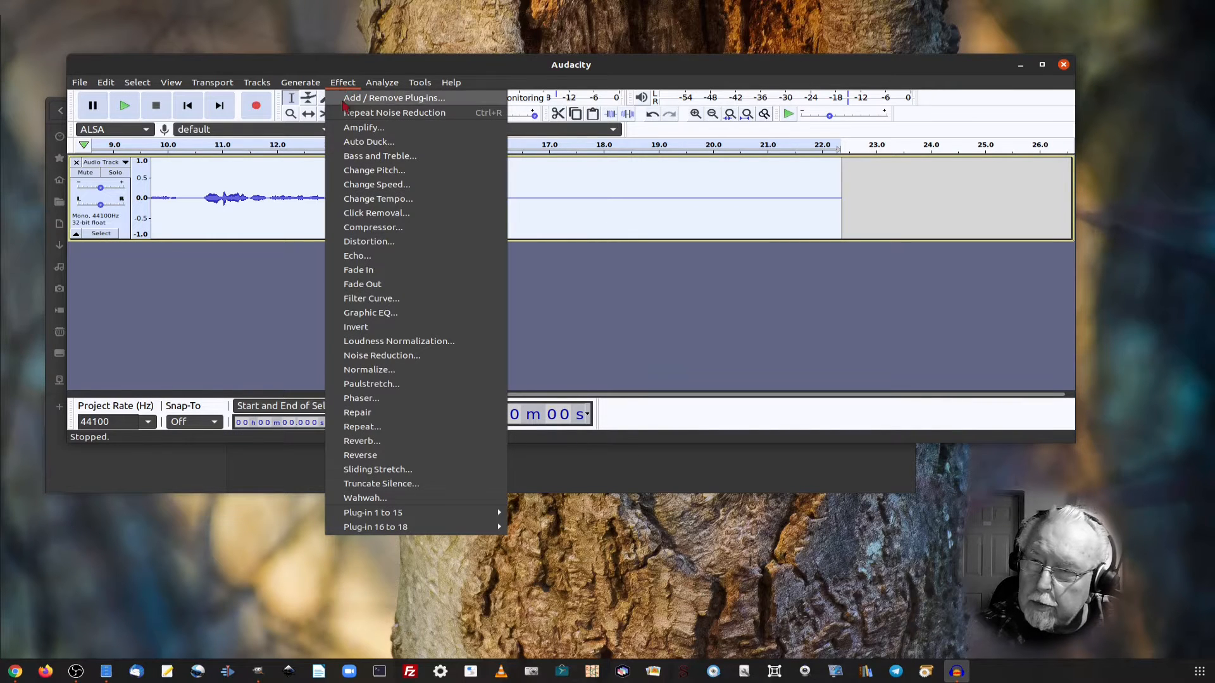
click(382, 355)
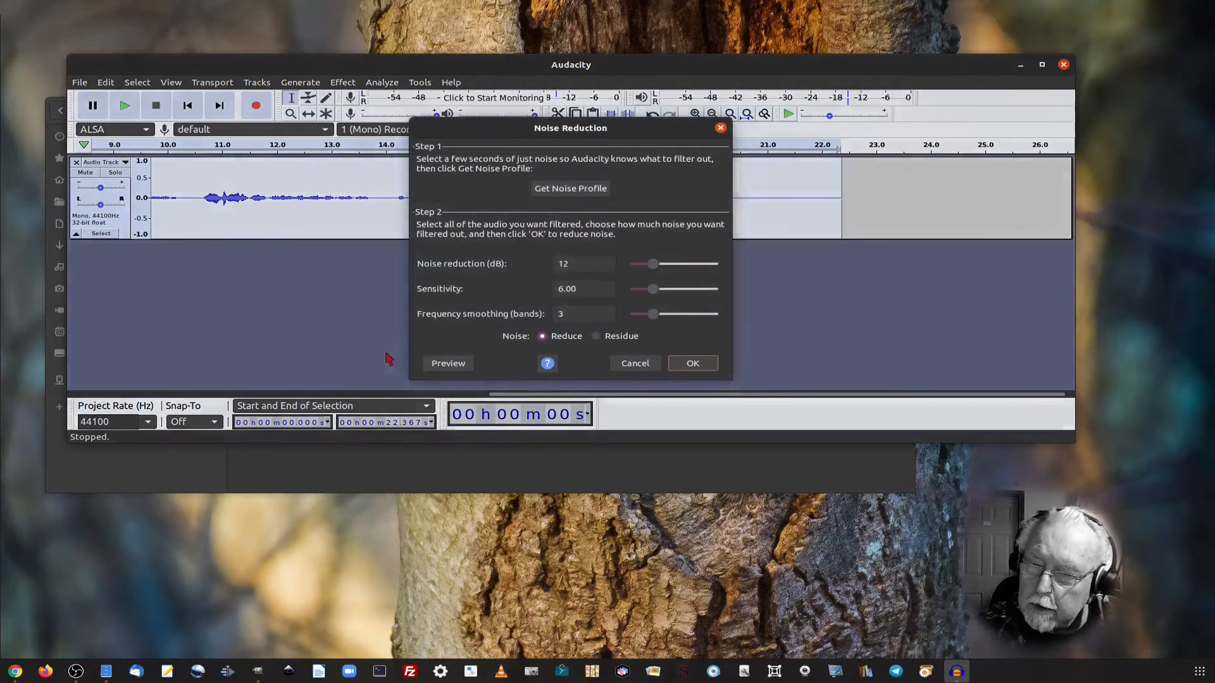
click(693, 363)
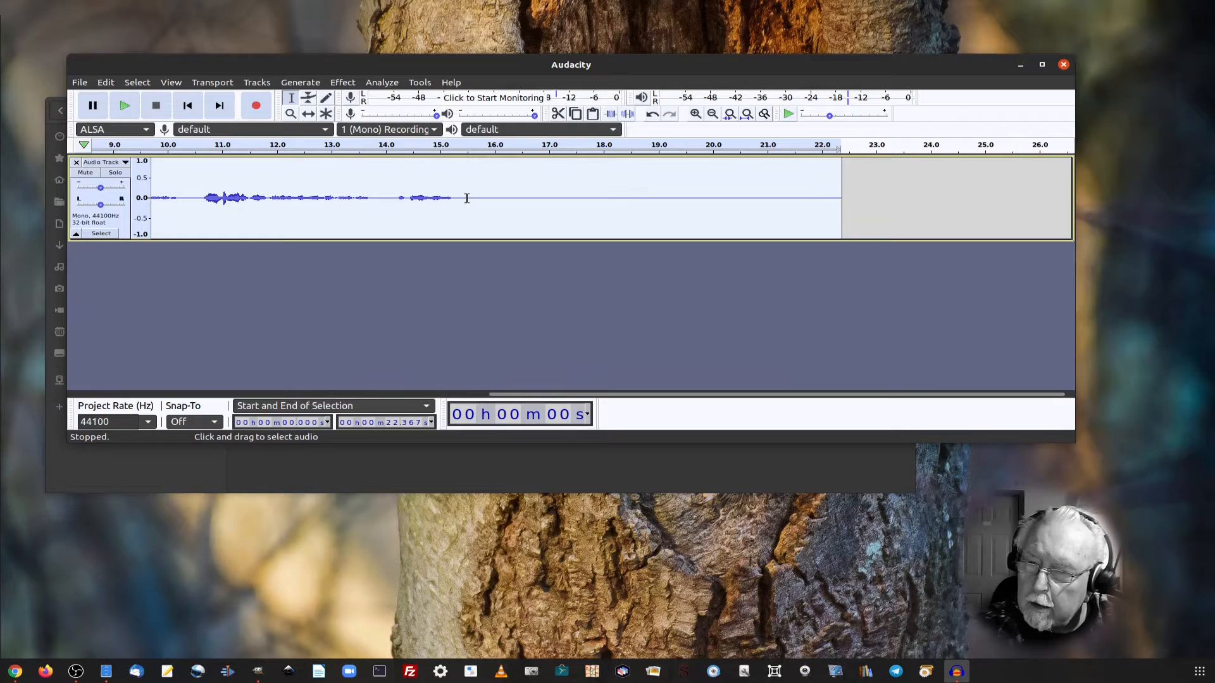
Step: Delete the silent tail of the track from about 15.6 s to the end
drag(471, 198, 841, 234)
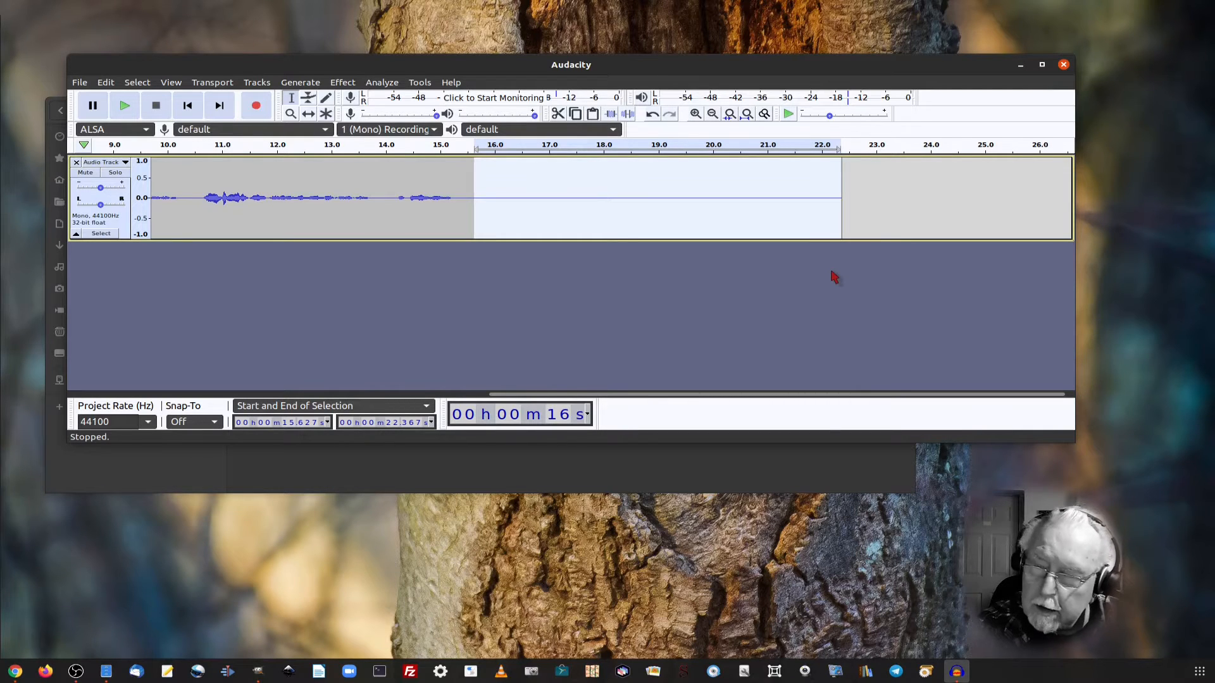
key(Delete)
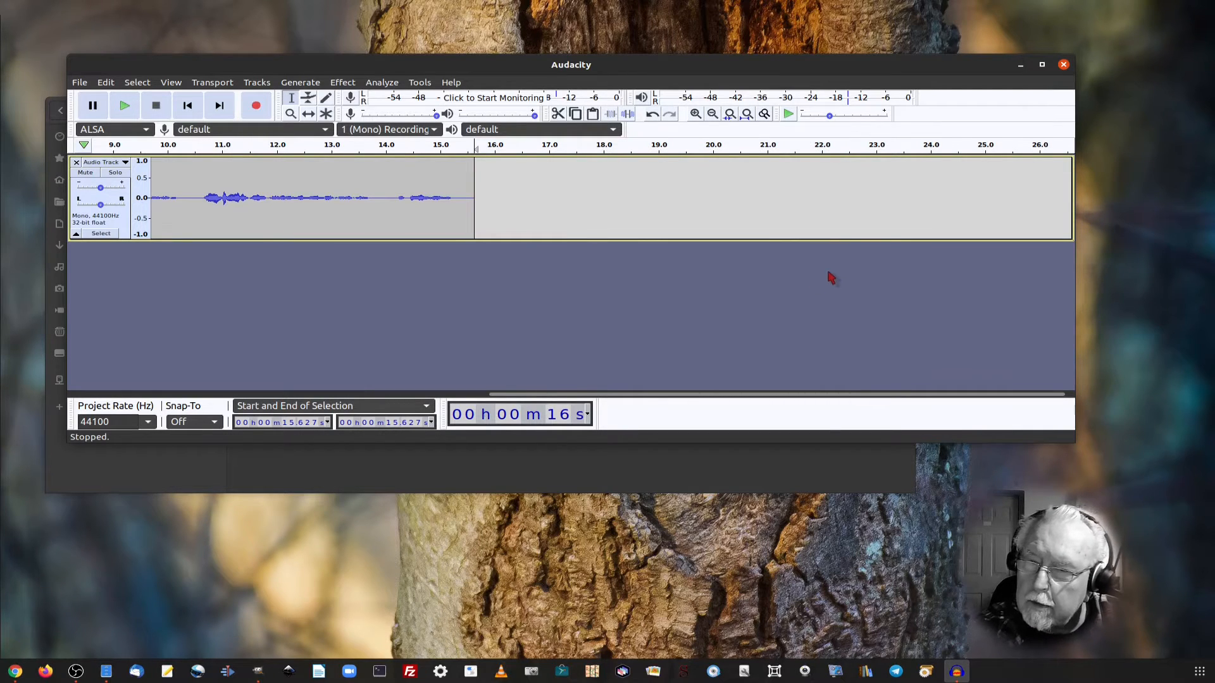
drag(589, 399, 106, 326)
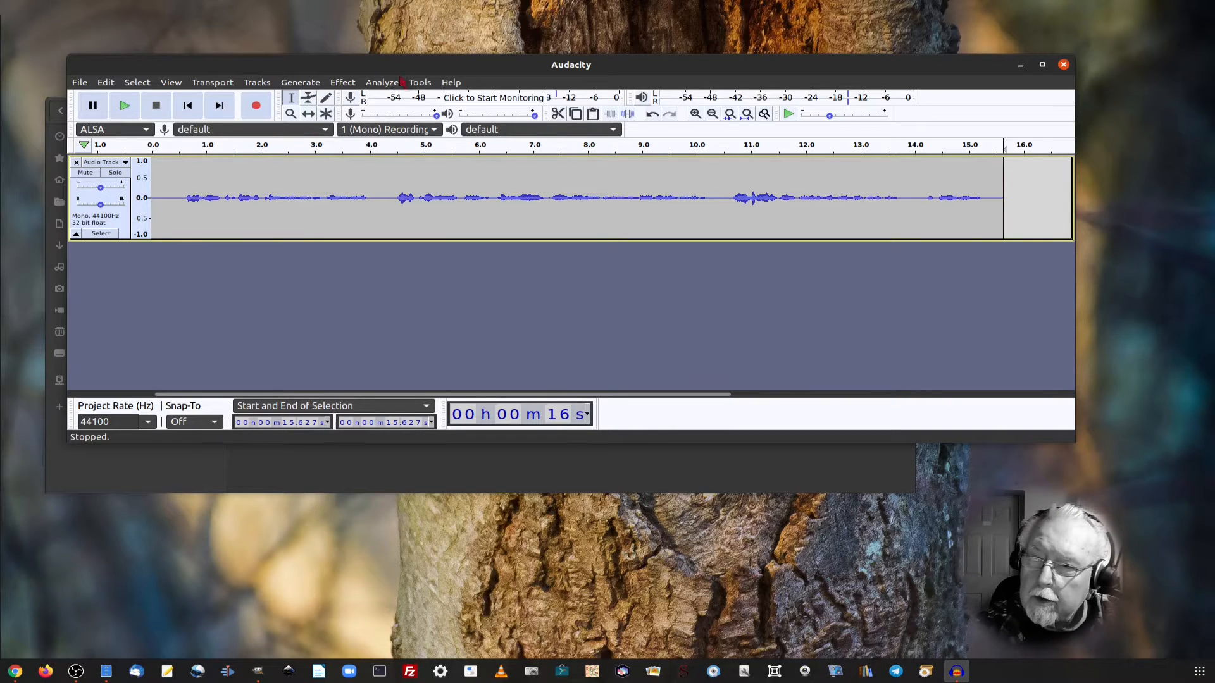
Step: Review the effects contained in the "Use for my Audio recordings" macro and leave the macro manager without changes
click(422, 84)
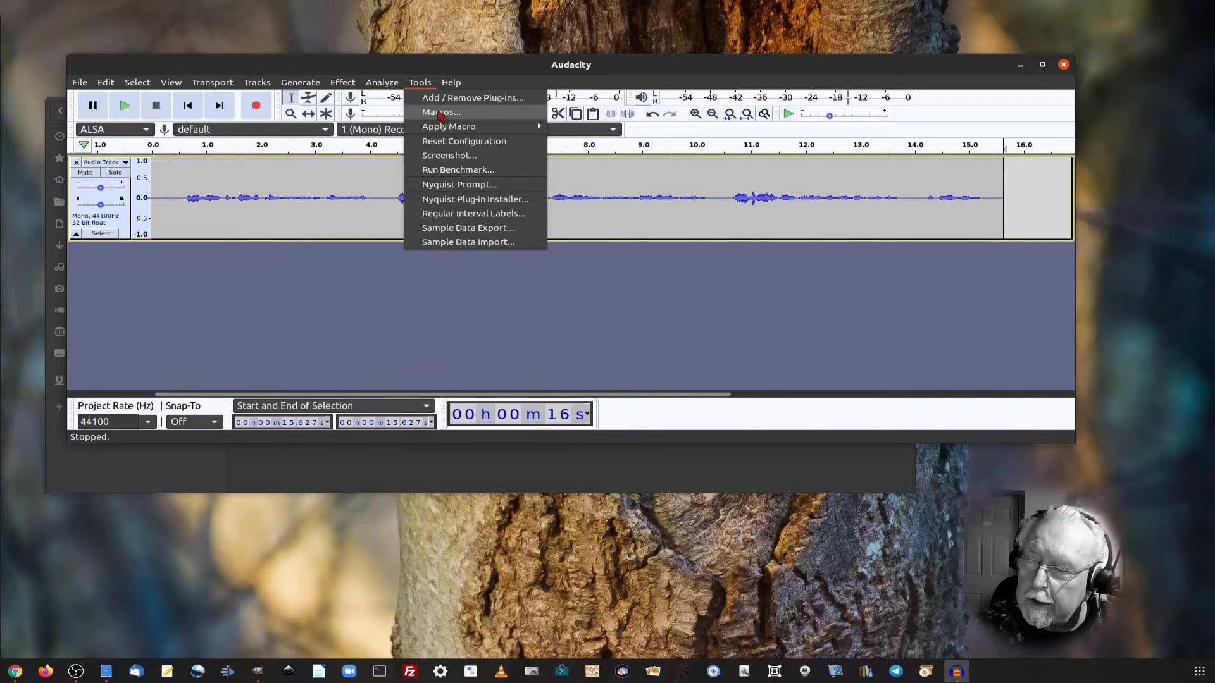
click(440, 113)
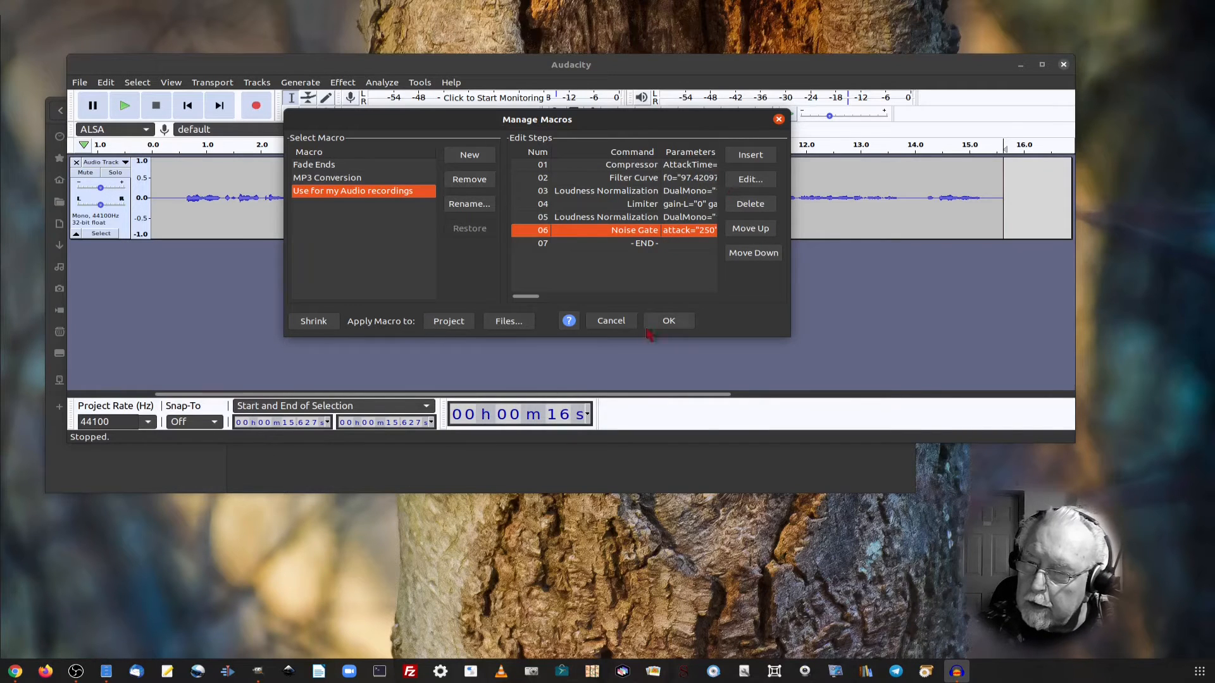
click(611, 321)
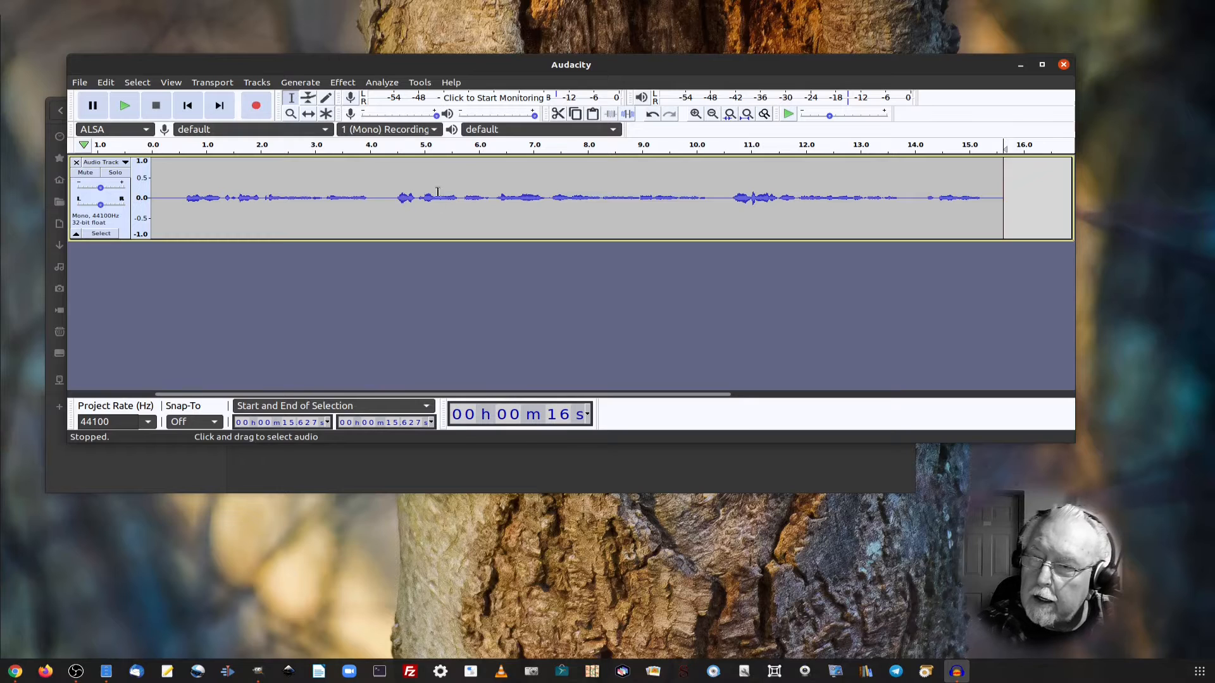
Step: Apply the "Use for my Audio recordings" macro to the recording and play back the result
click(419, 83)
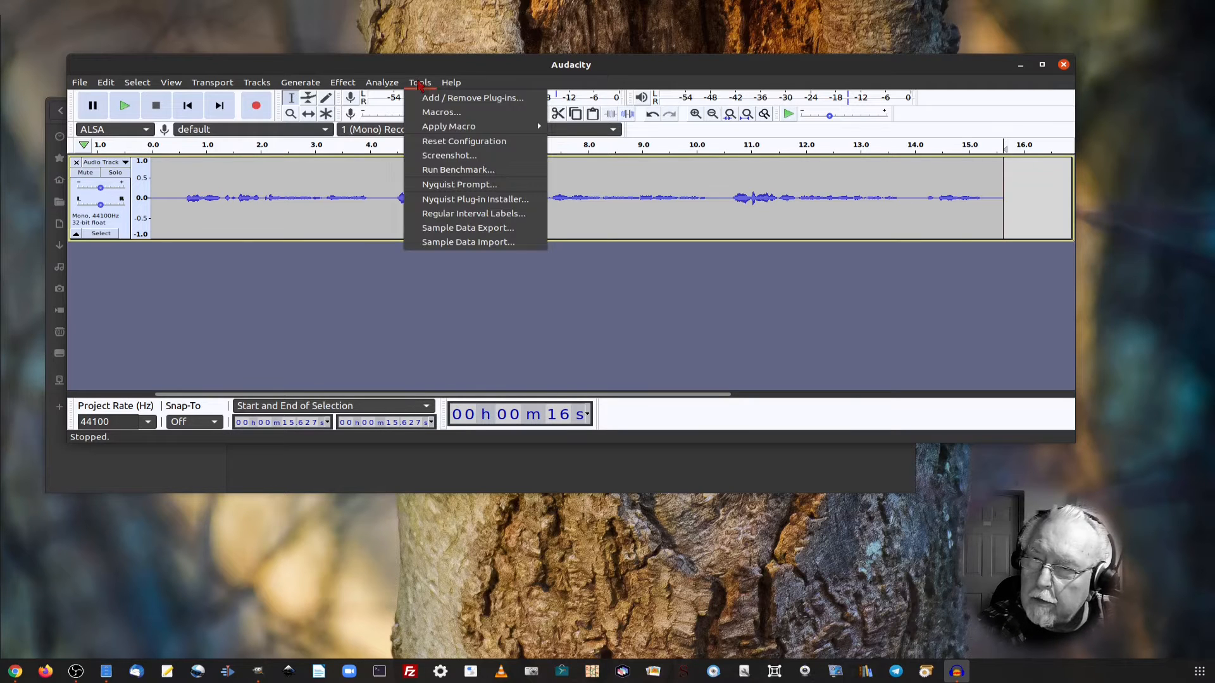
mouse_move(463, 132)
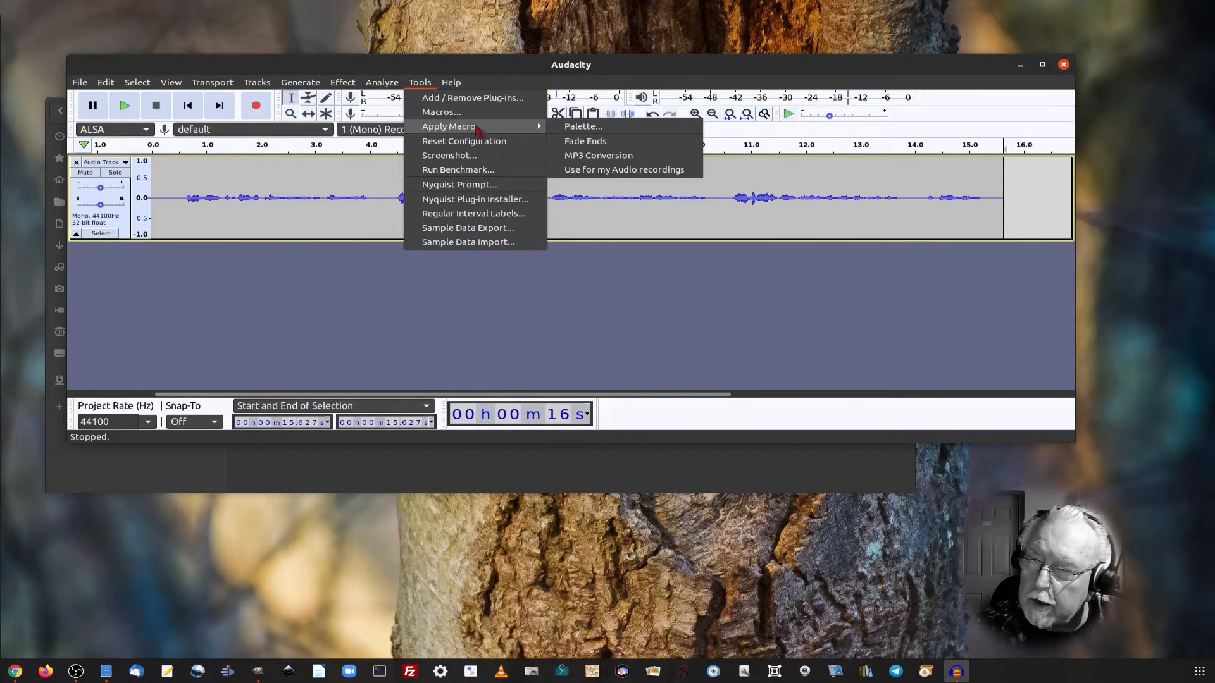
click(622, 171)
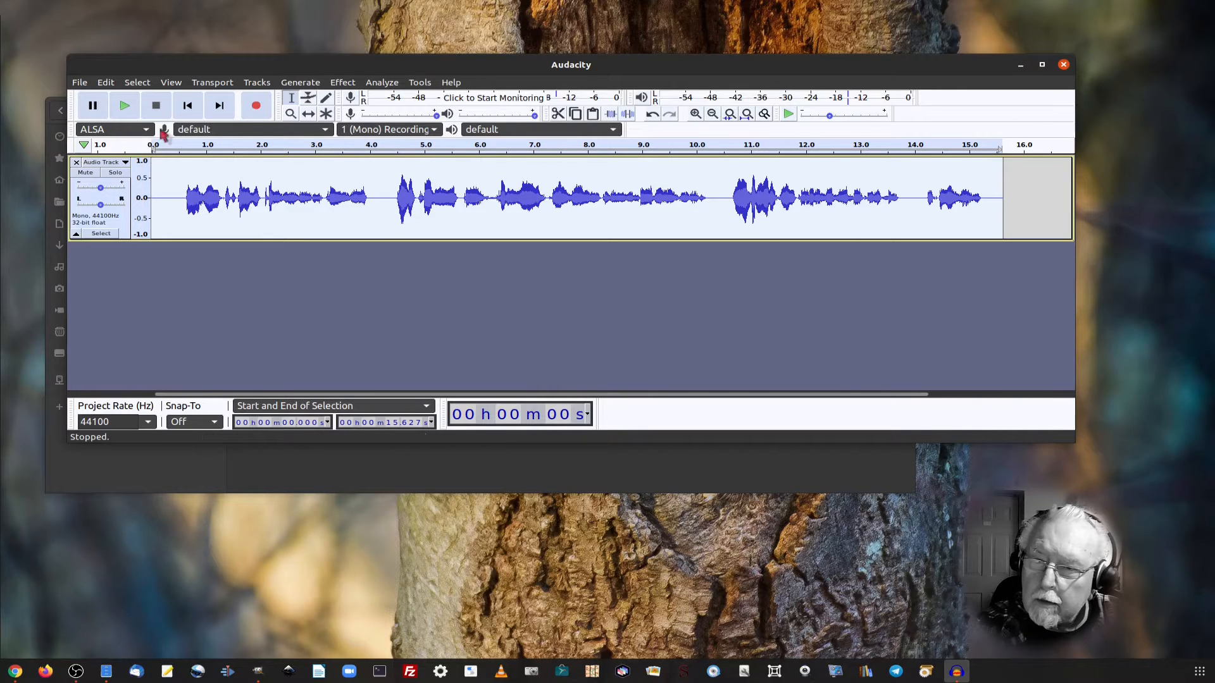
click(125, 109)
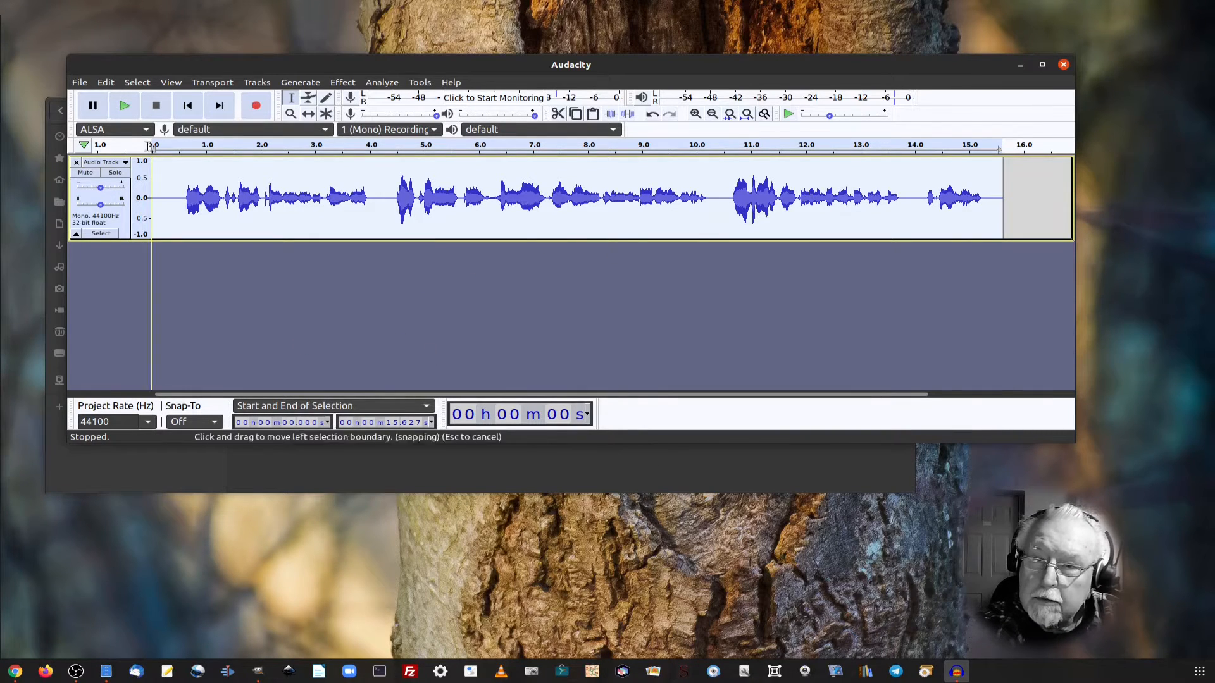
Step: Undo the macro applied to the recording
click(106, 83)
click(120, 95)
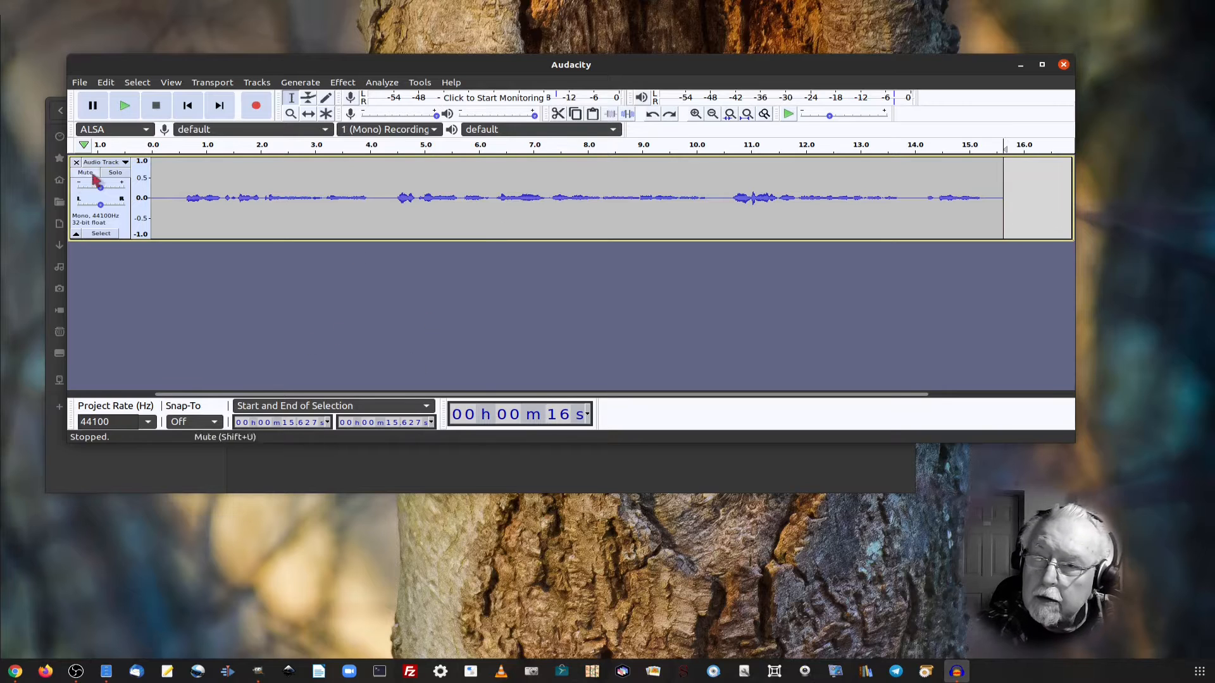
Step: Compress the whole track with threshold -15 dB, noise floor -40 dB, ratio 3.1:1, attack 0.10 s, release 1.0 s, make-up gain and peak-based compression
click(341, 83)
click(340, 84)
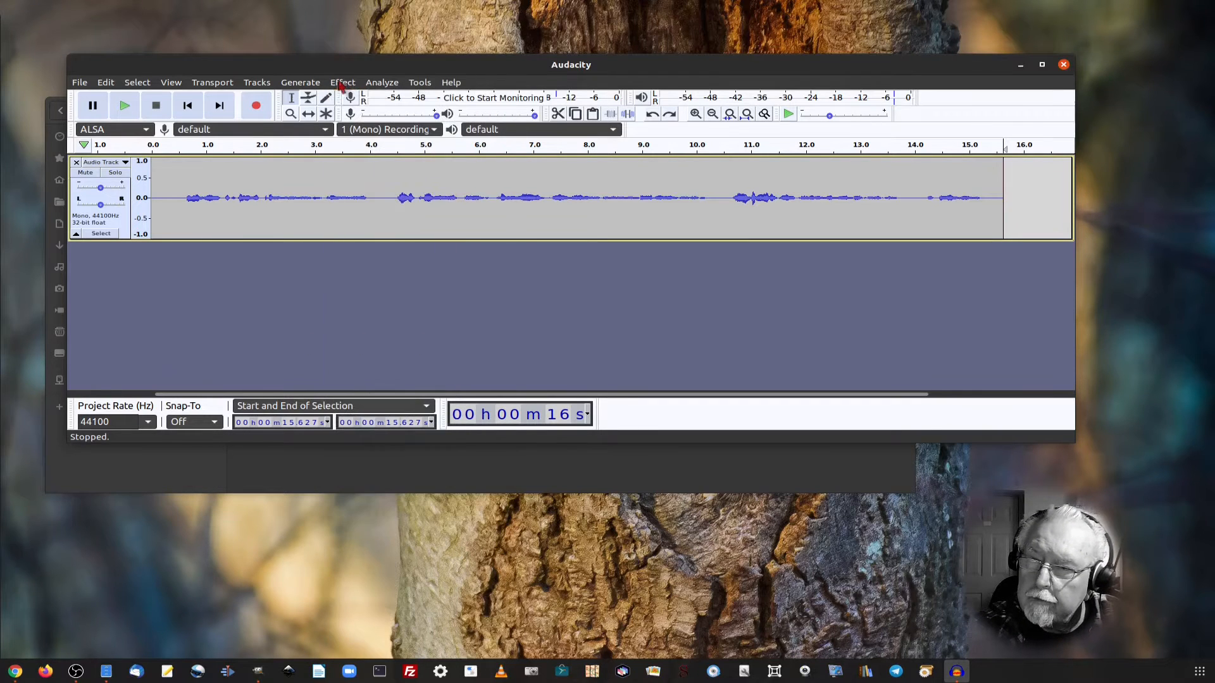
click(101, 234)
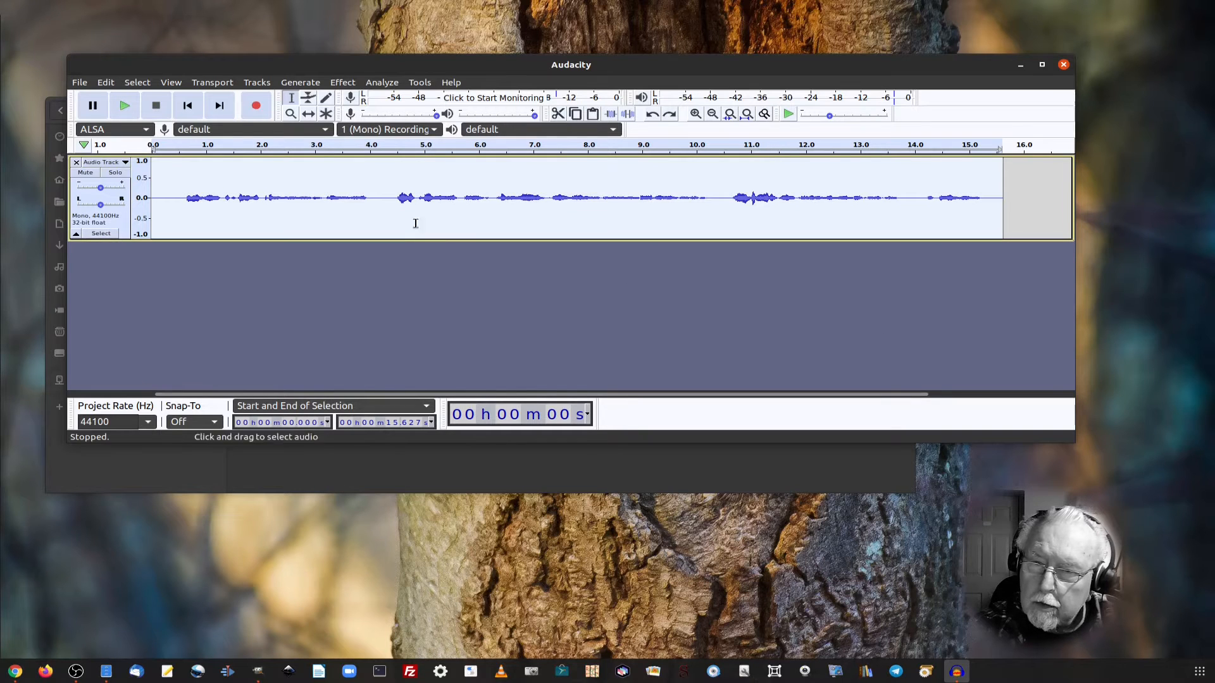
click(346, 84)
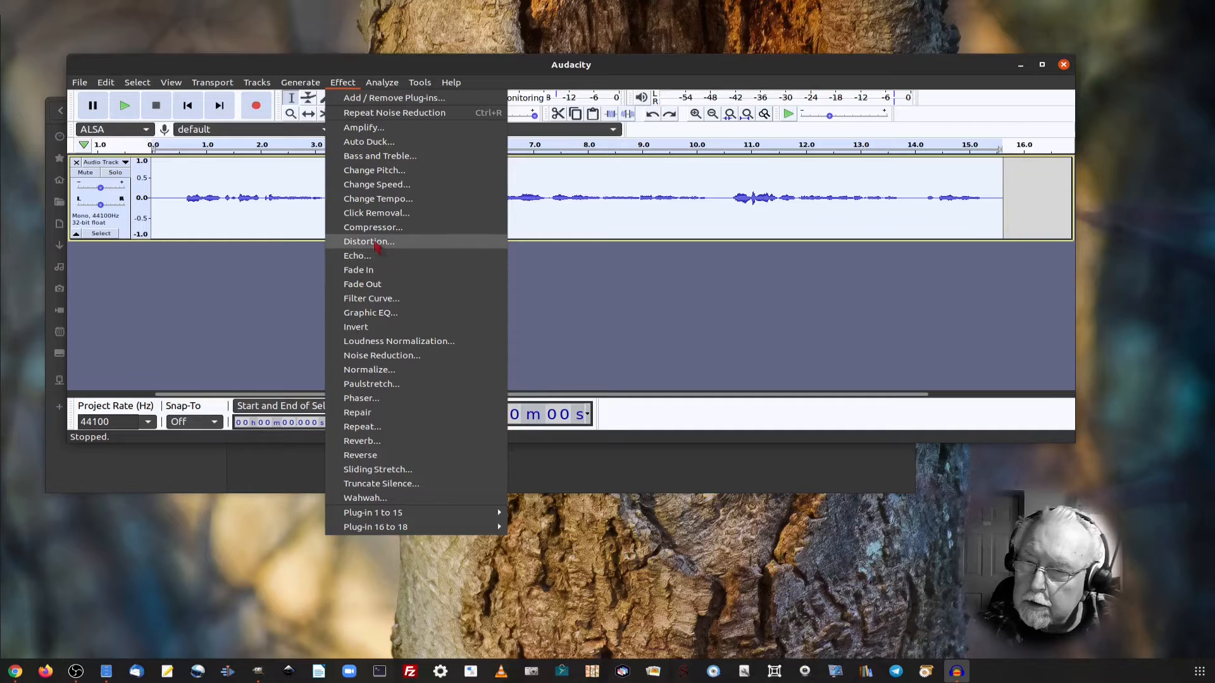
click(379, 227)
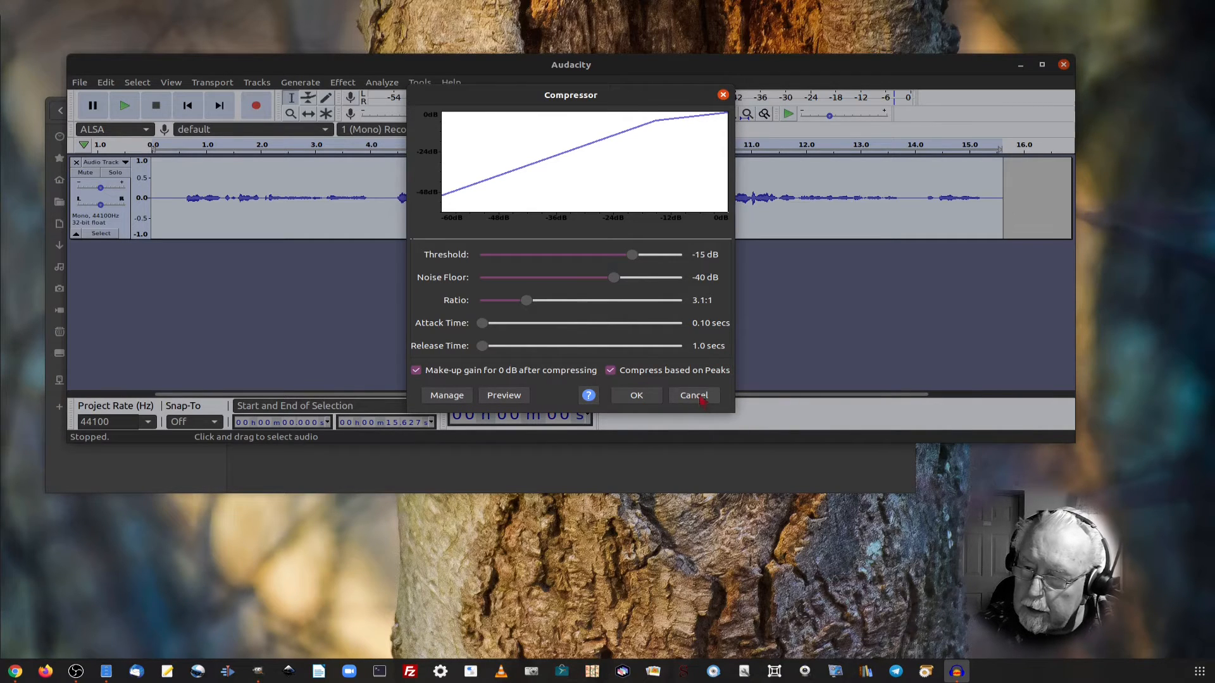
click(642, 397)
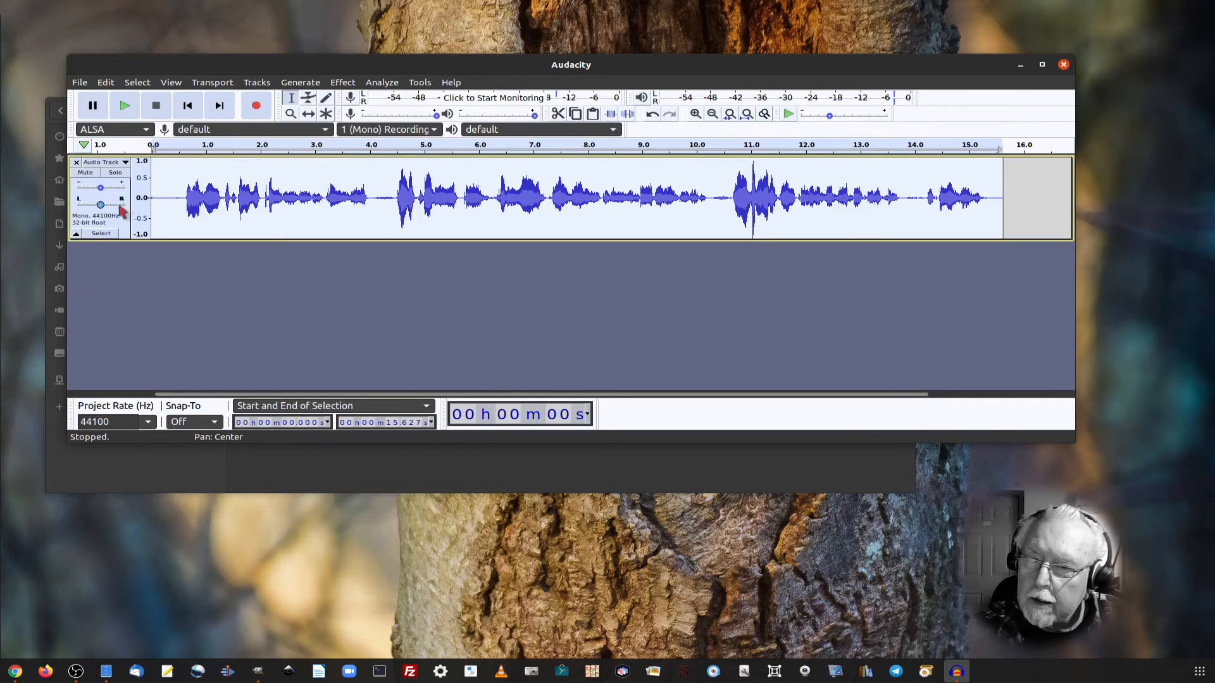
Step: Magnify the waveform's vertical scale one level and play the compressed audio from about 10.4 s
right_click(141, 200)
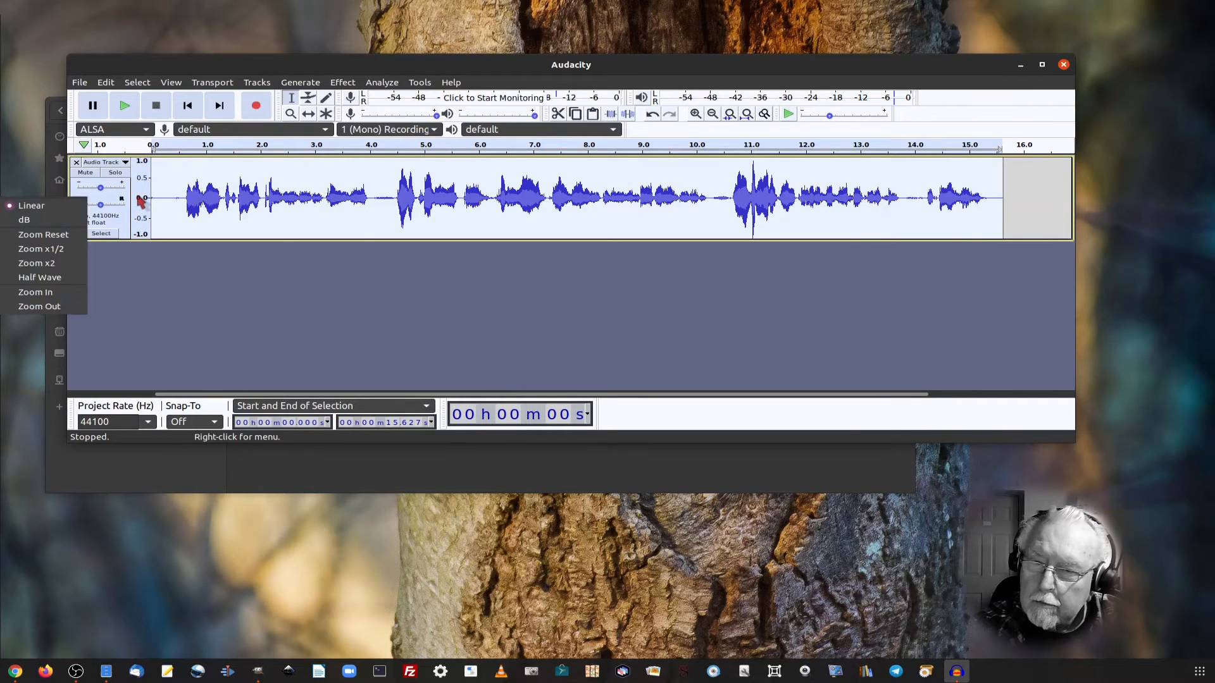
click(47, 293)
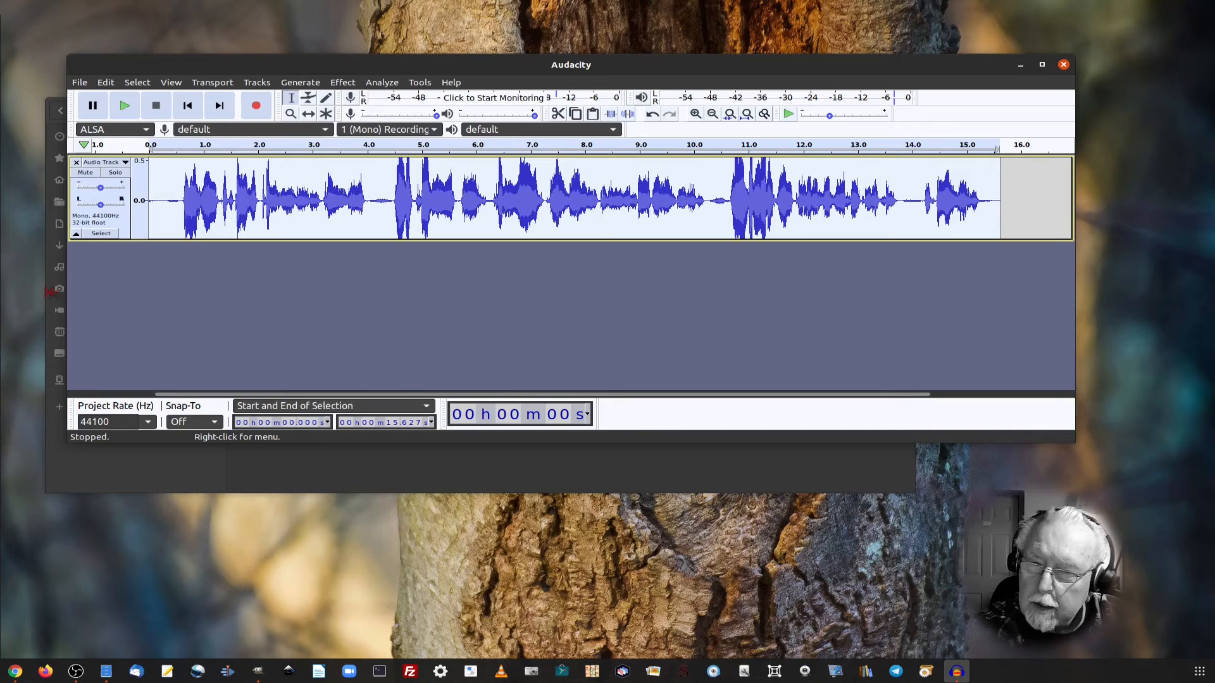
click(714, 175)
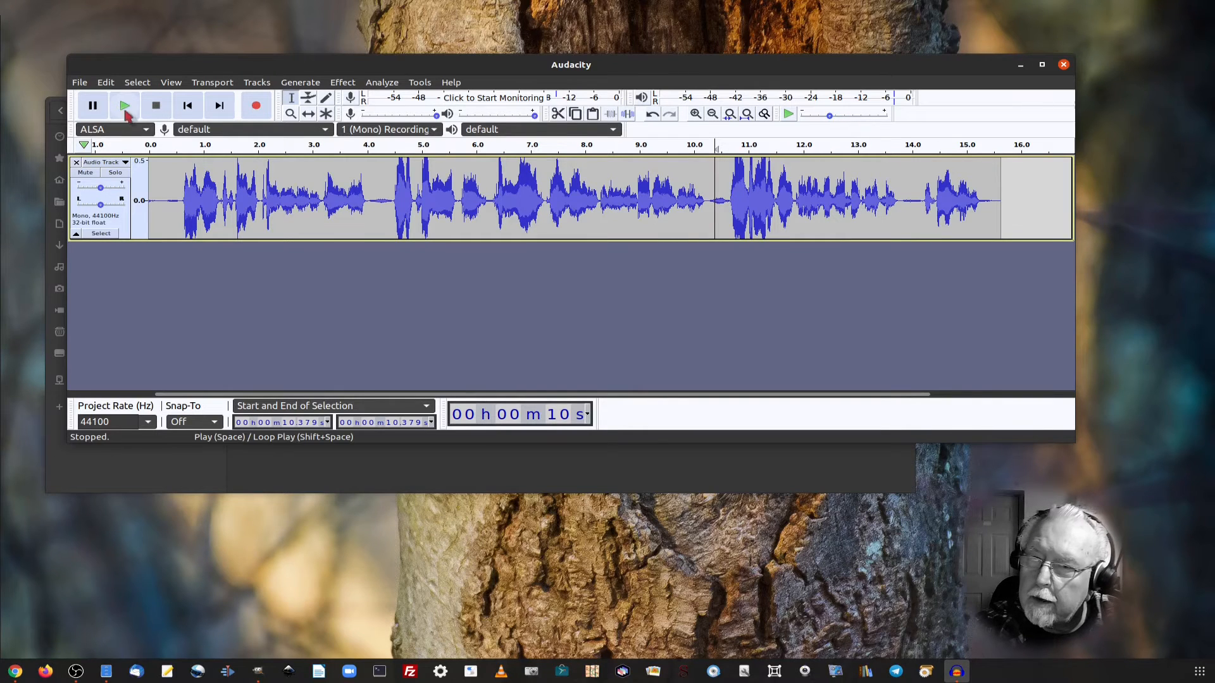
click(126, 109)
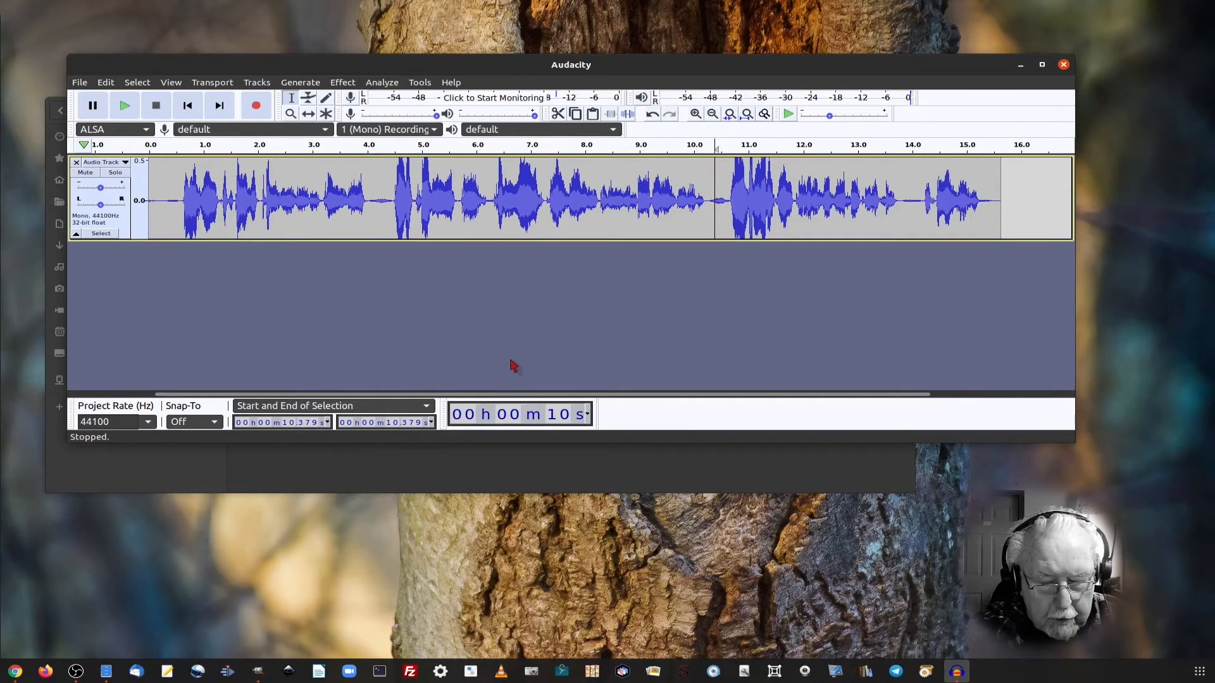
Step: Select the whole audio track for the next effect
click(340, 84)
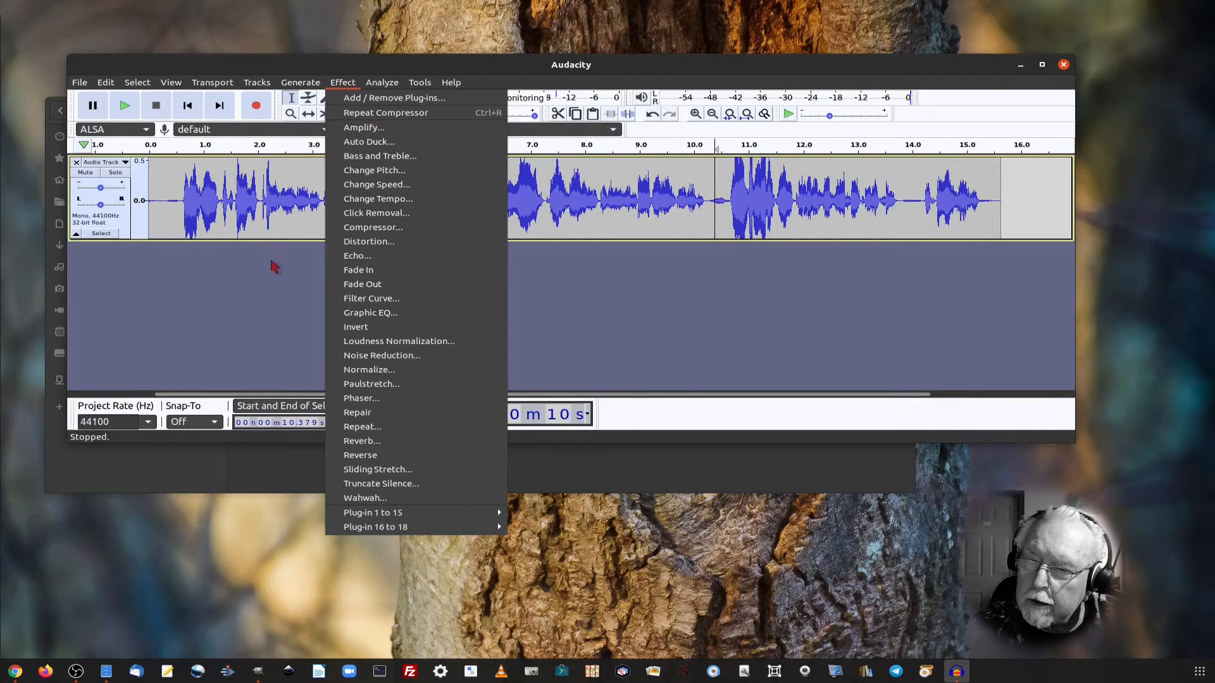
click(239, 319)
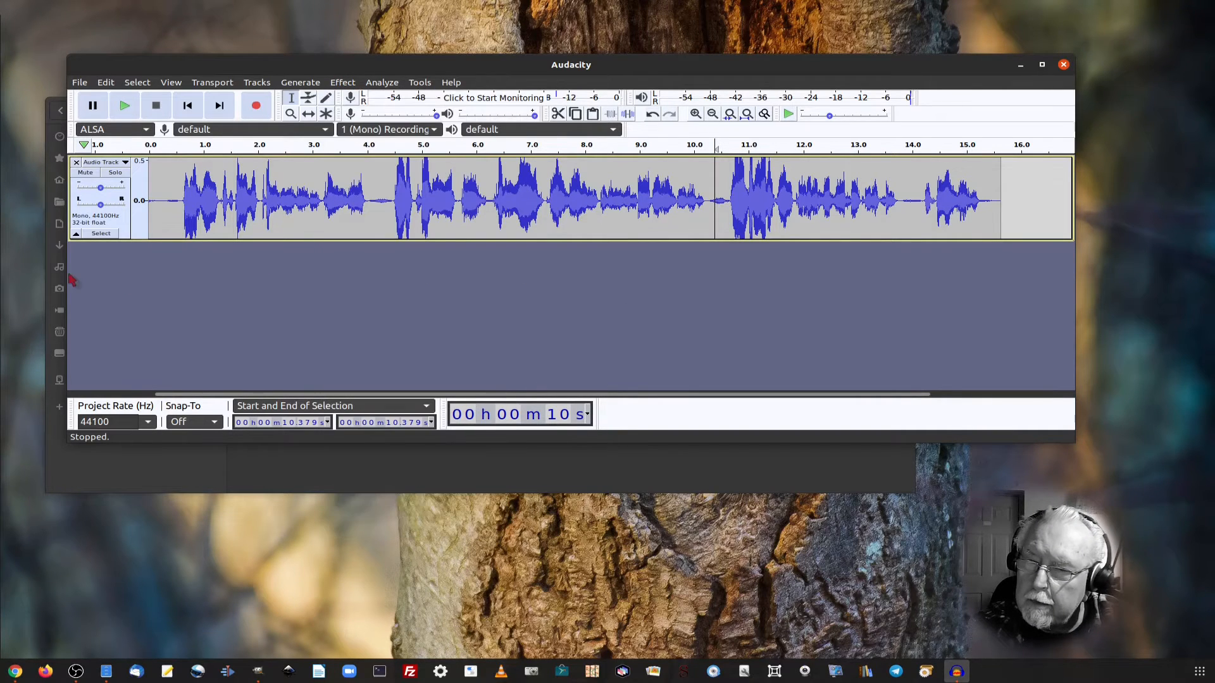
click(99, 234)
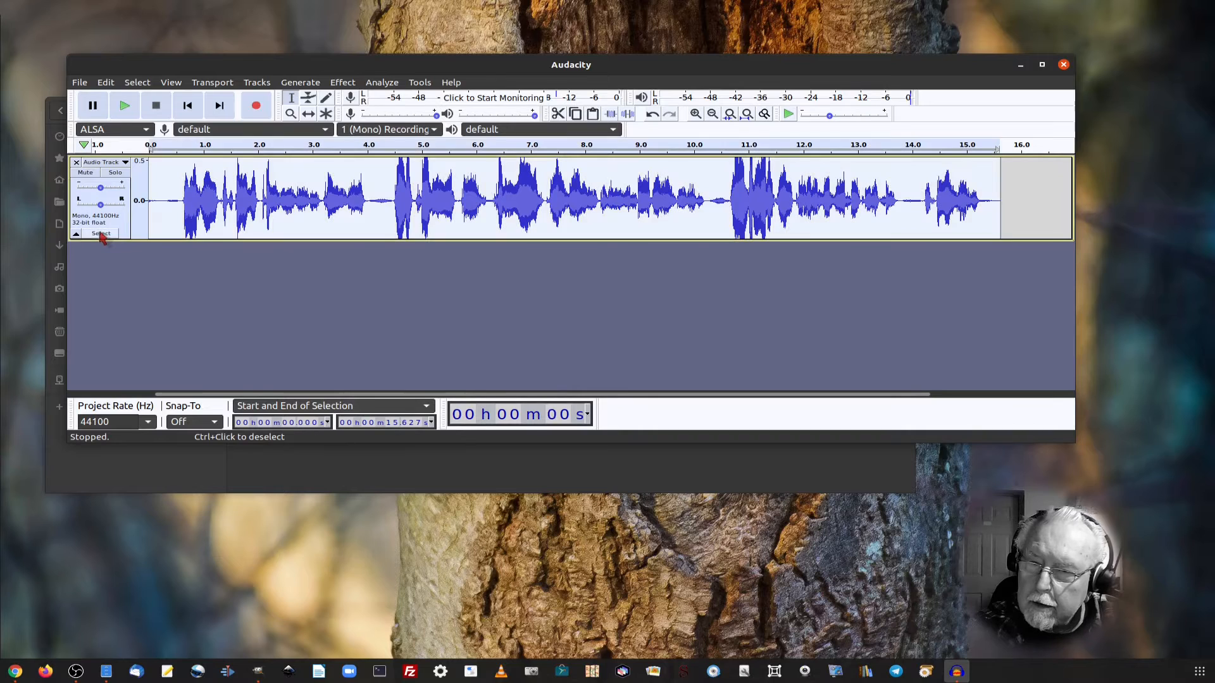
click(346, 83)
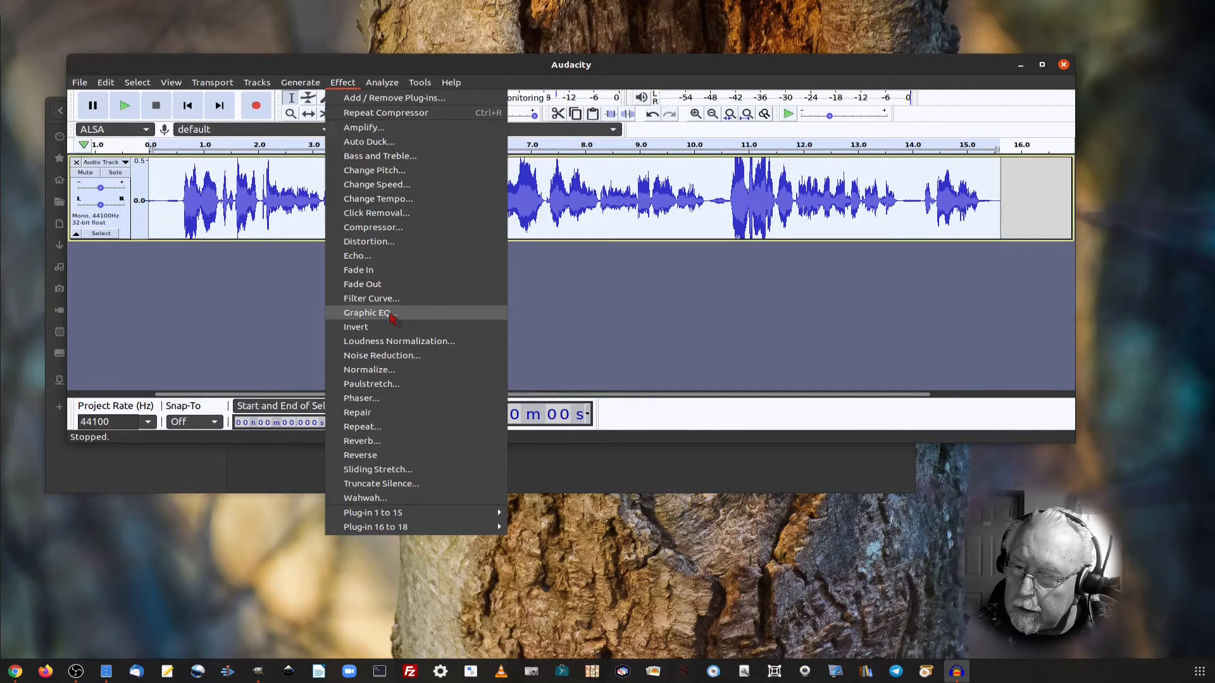
click(391, 318)
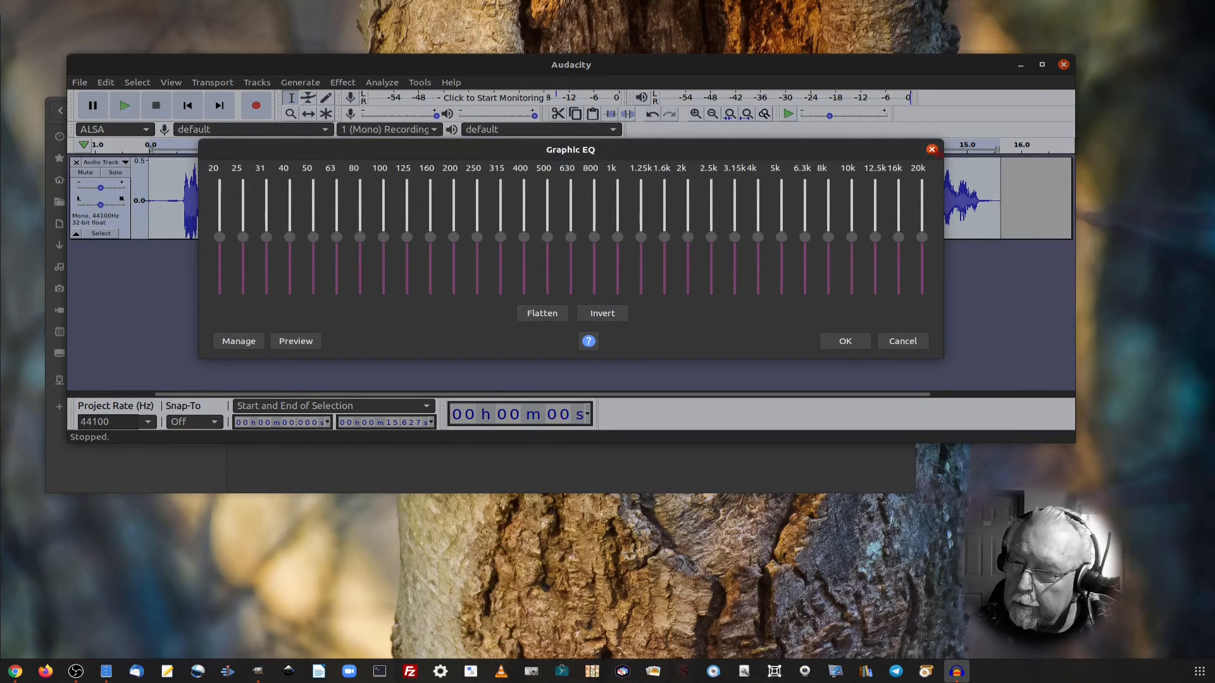
click(932, 150)
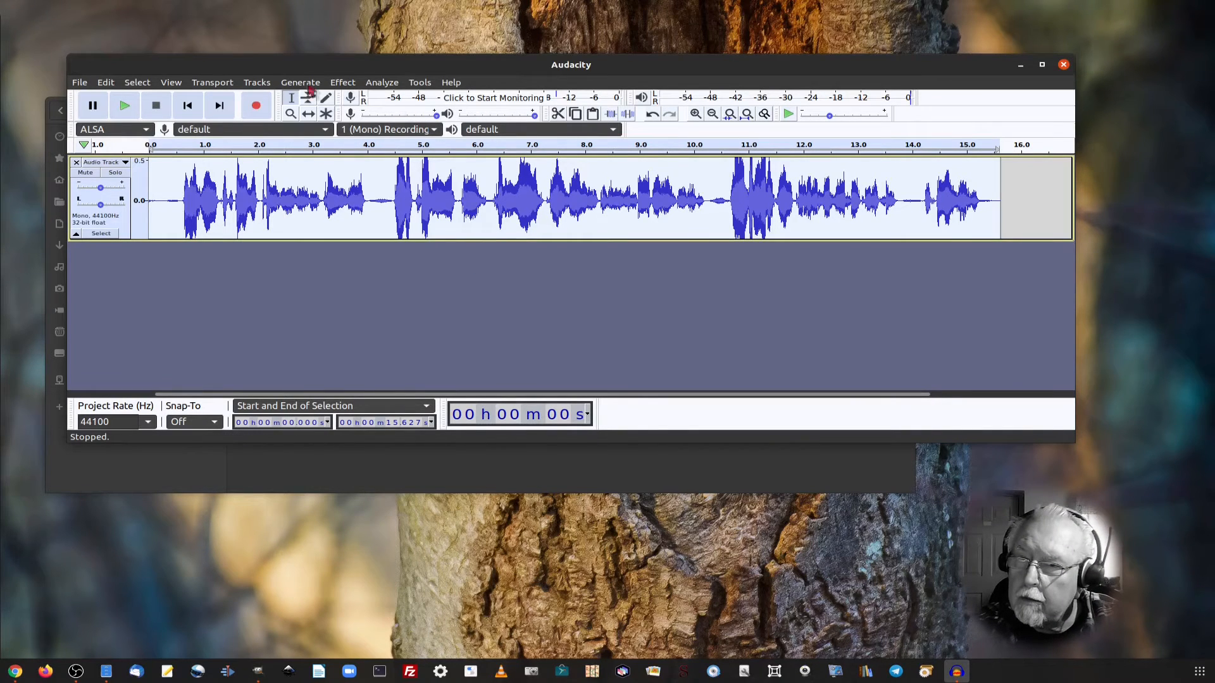
Step: Apply the Filter Curve EQ to the track with its stored curve boosting the lows and highs, and play the result
click(349, 87)
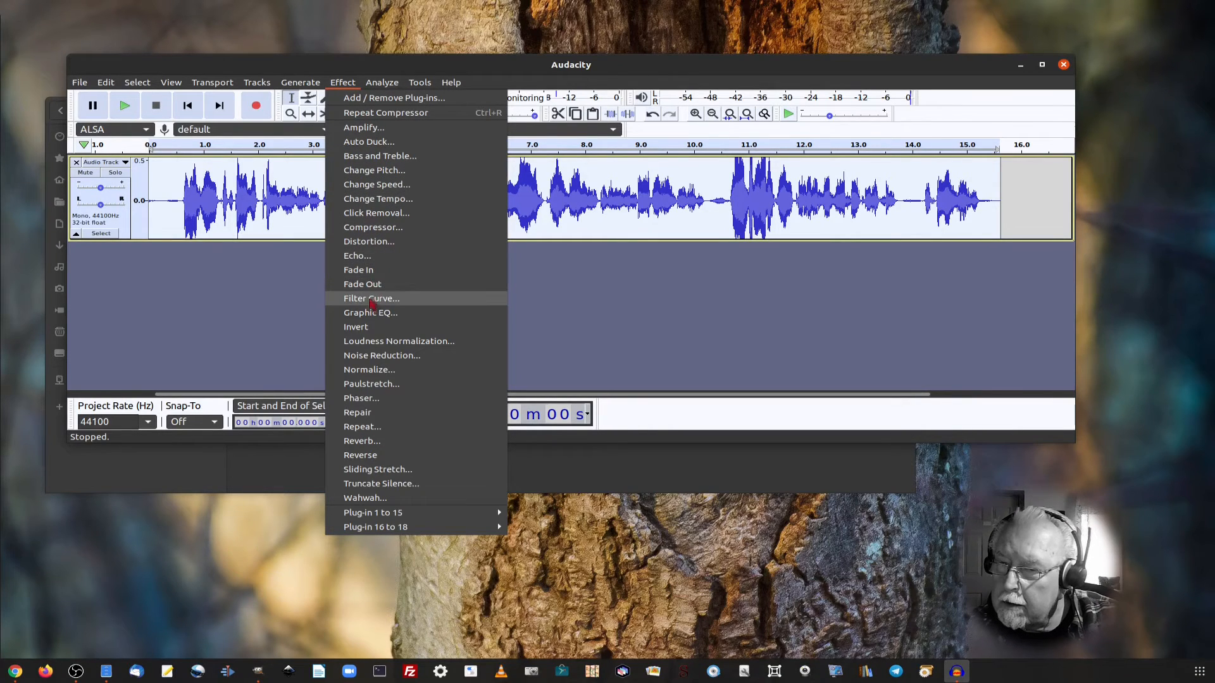
click(383, 300)
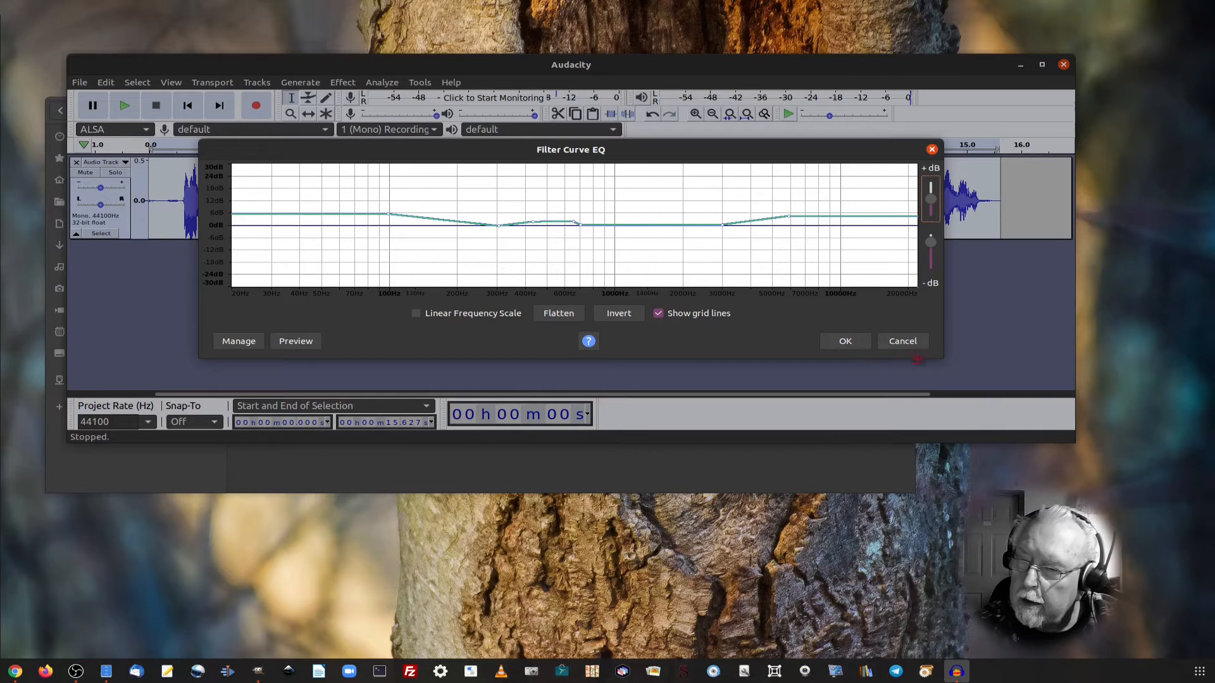
click(861, 346)
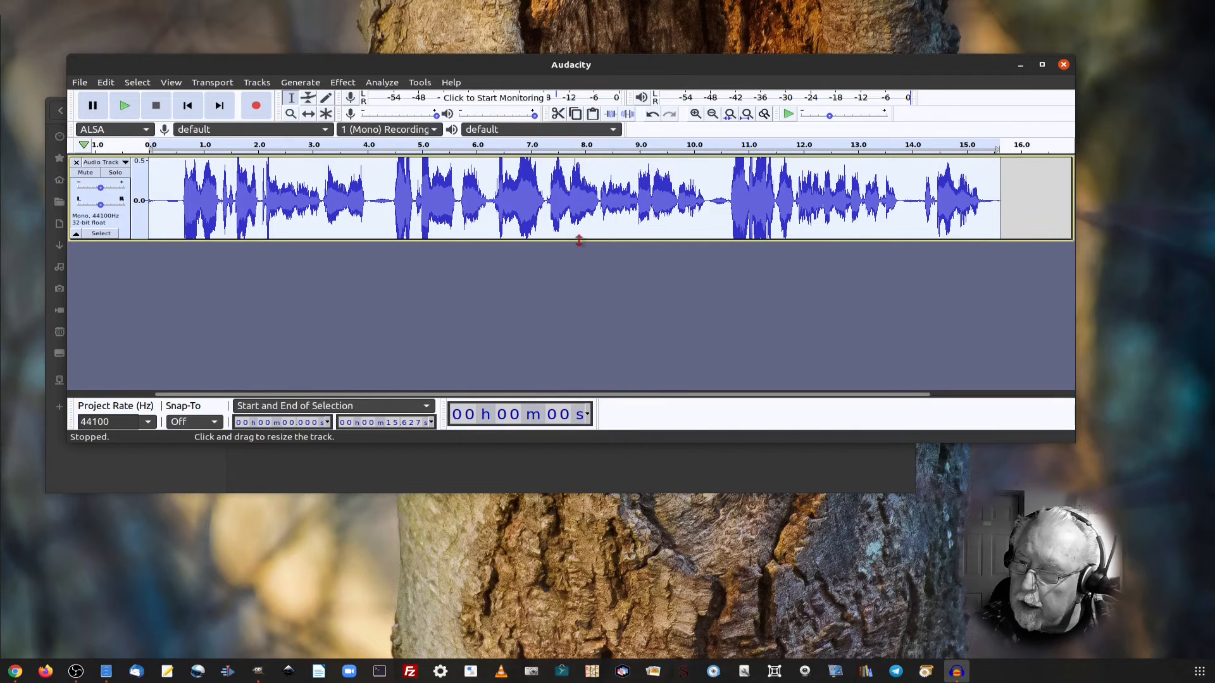
click(125, 106)
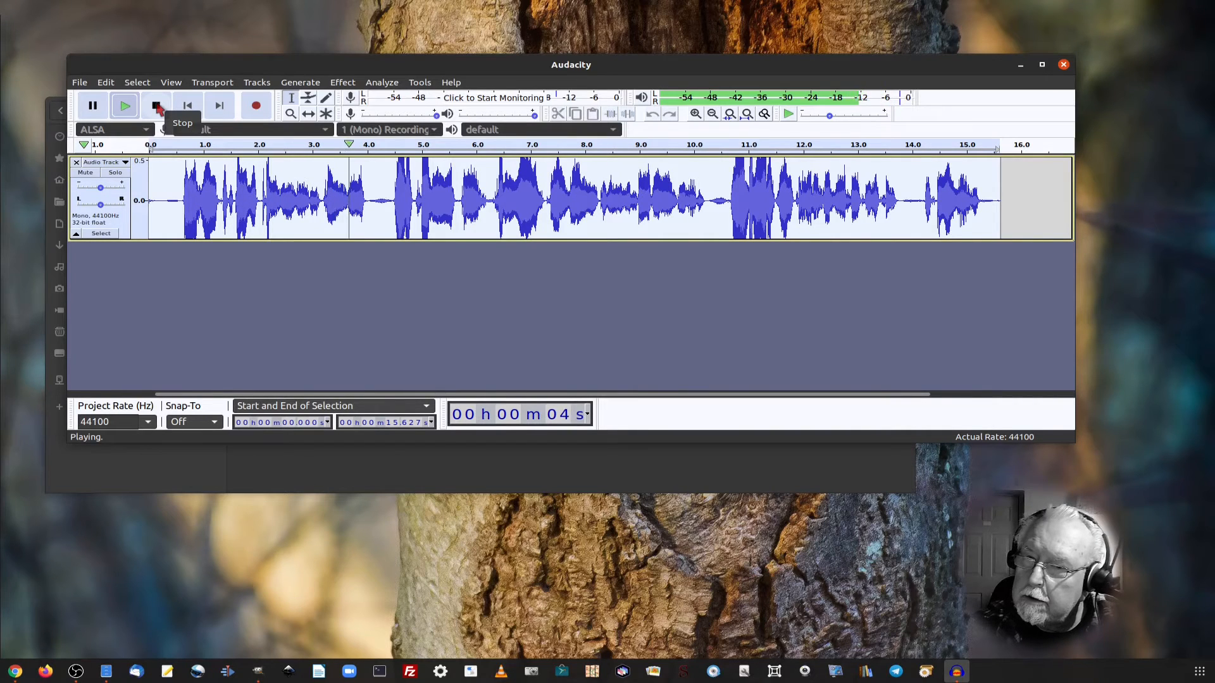
click(157, 107)
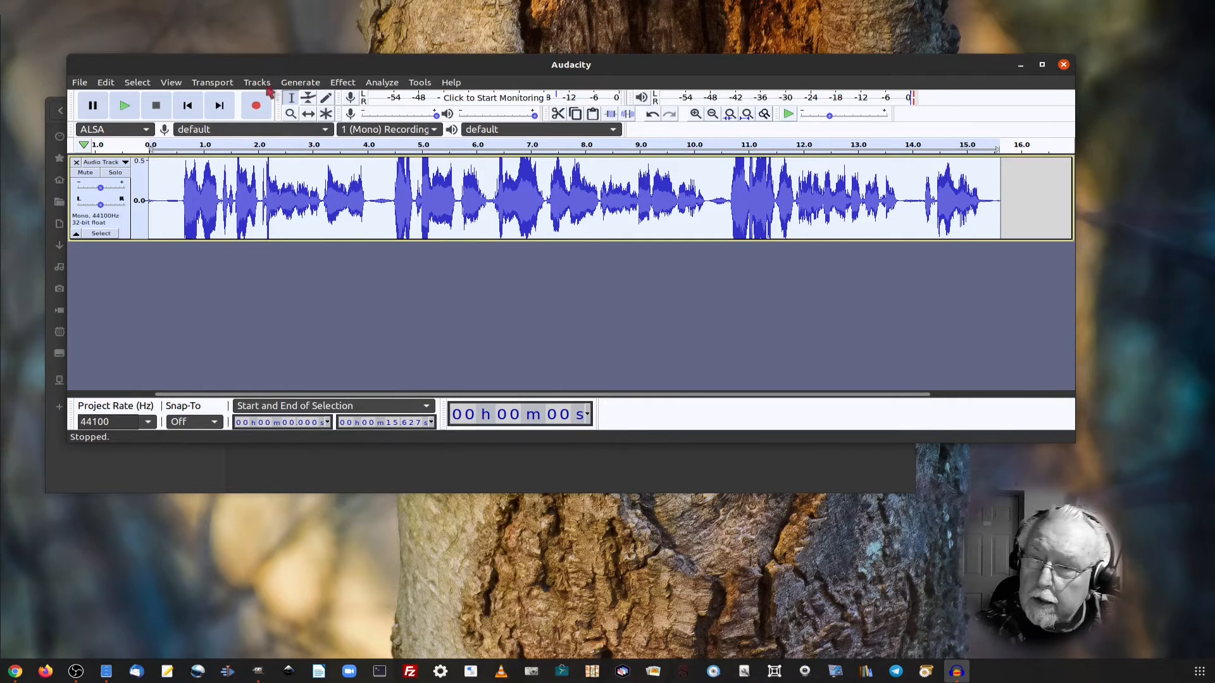
Step: Normalize the track's perceived loudness to -19 LUFS, treating mono as dual-mono
click(344, 84)
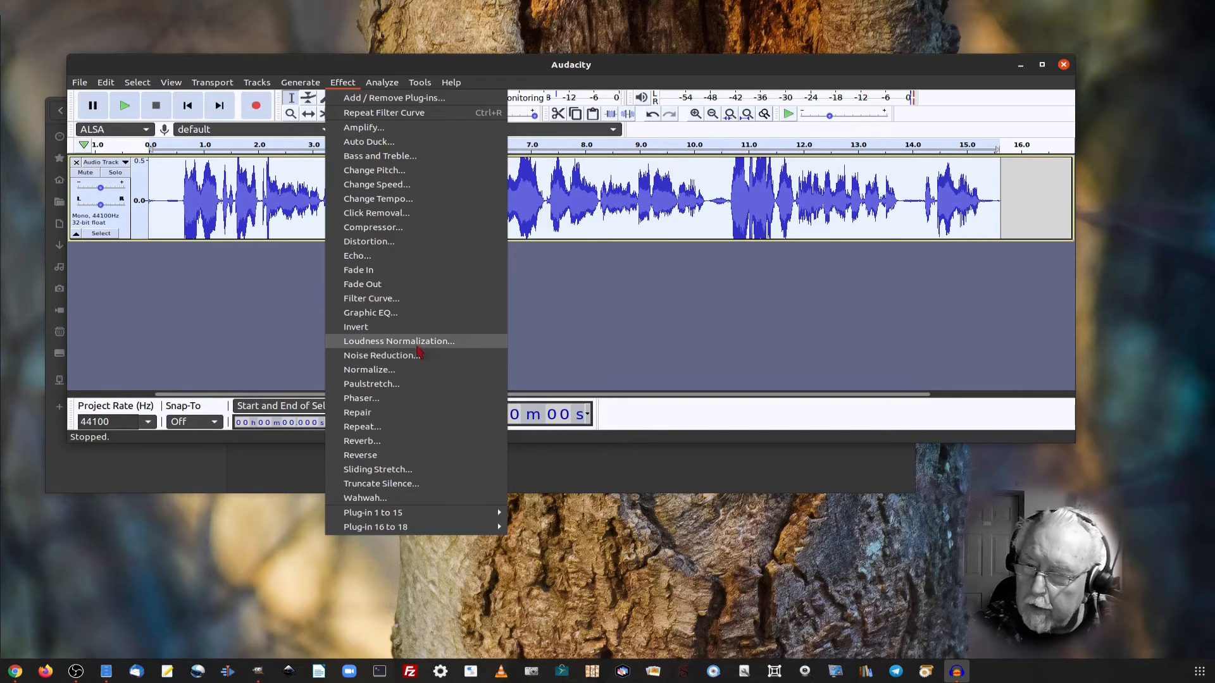
click(428, 347)
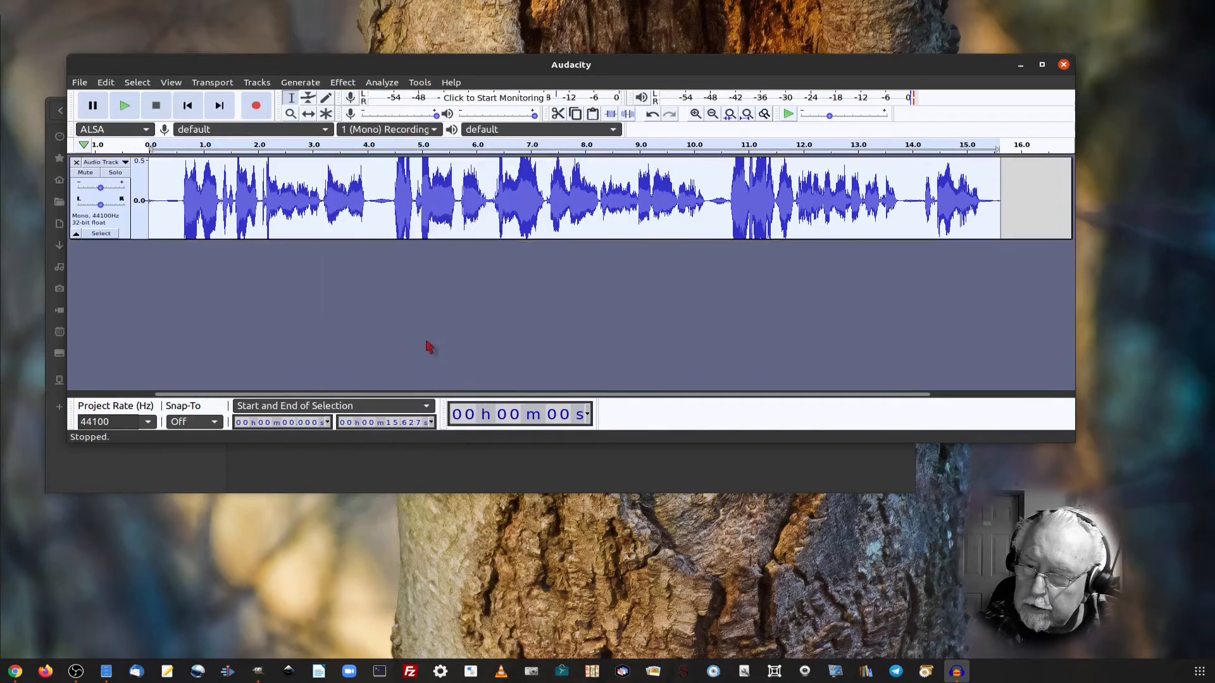
triple_click(651, 224)
text(-19)
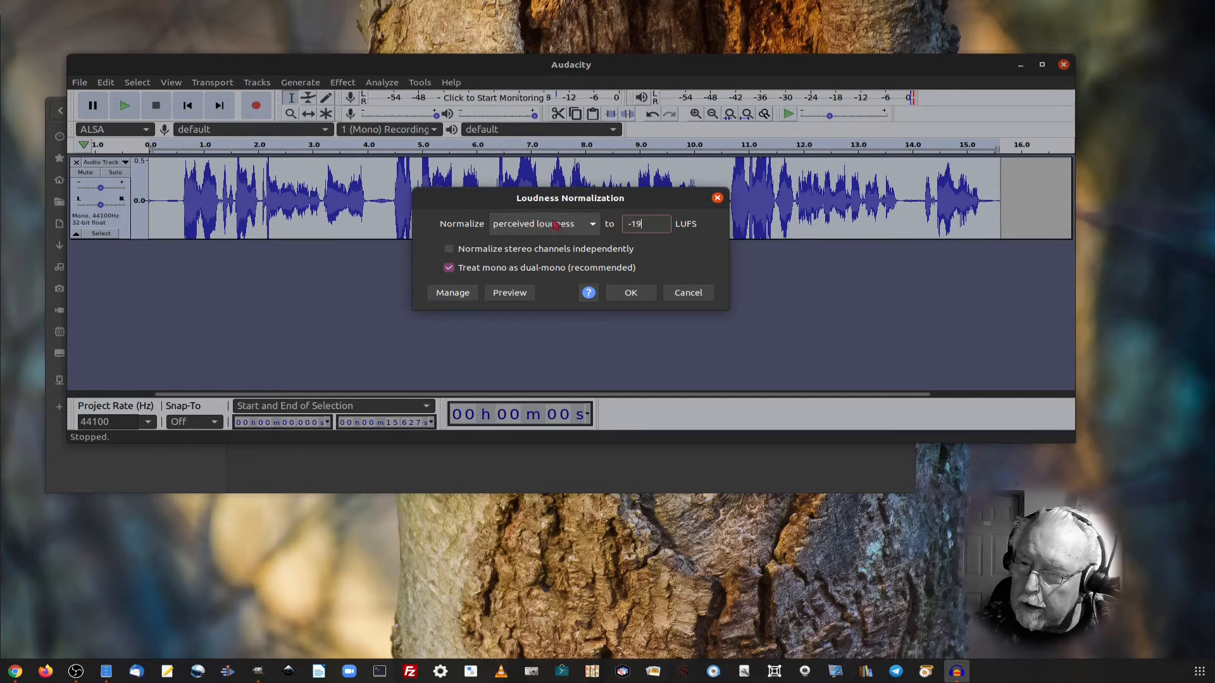
click(593, 226)
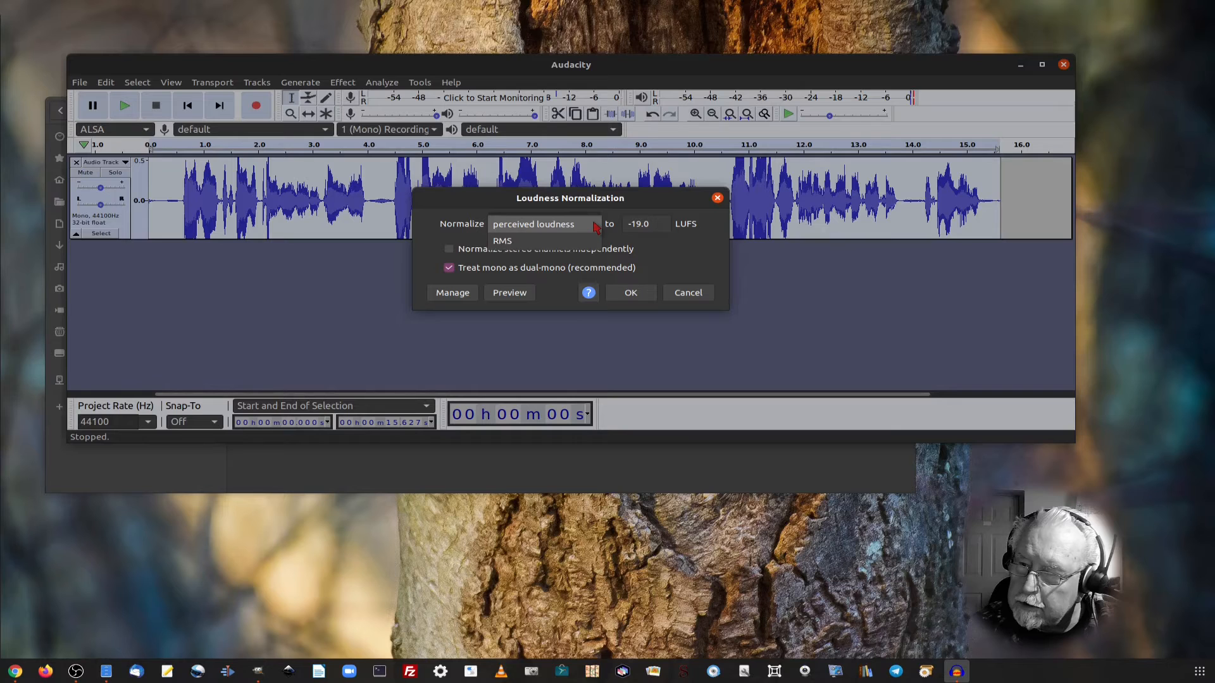
click(596, 226)
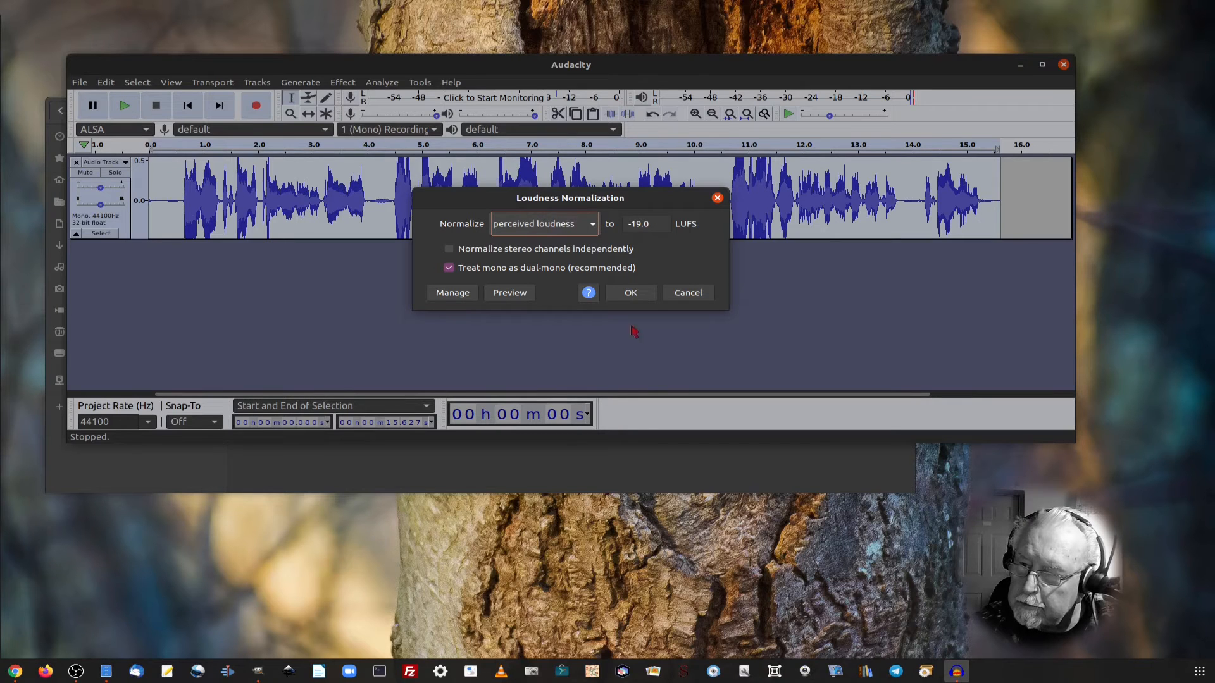
click(646, 297)
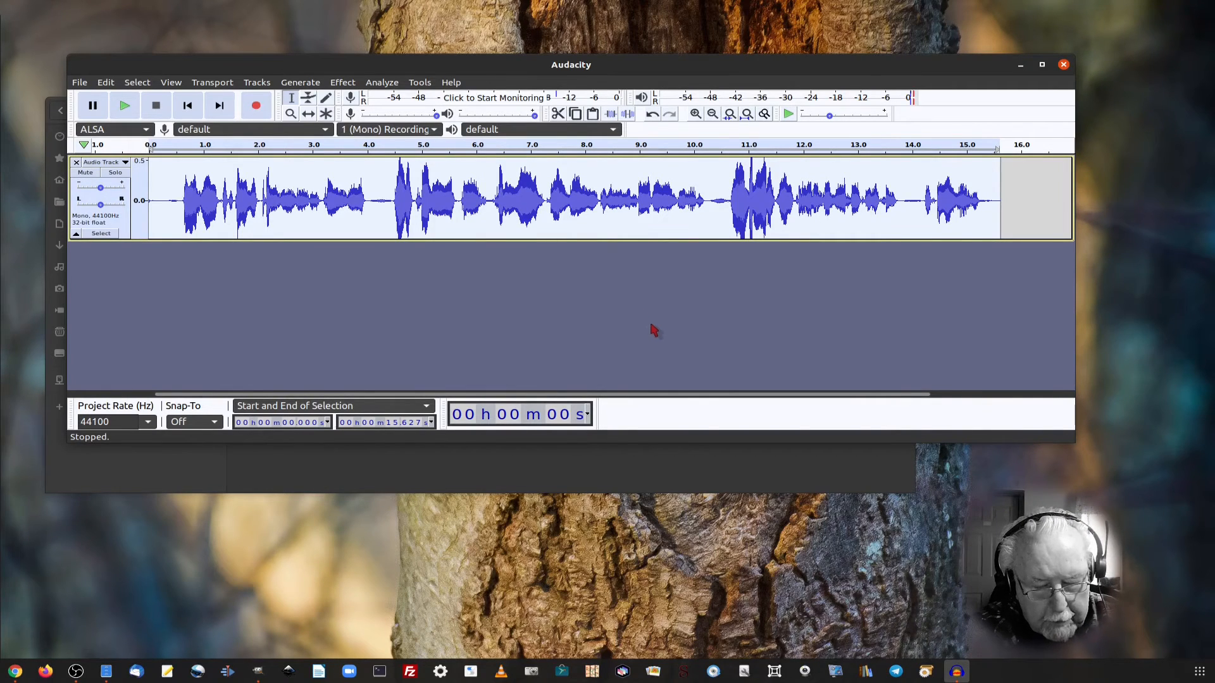
Step: Apply a hard limiter to the track with 0 dB input gain, limit -4 dB, hold 10 ms and no make-up gain
click(341, 84)
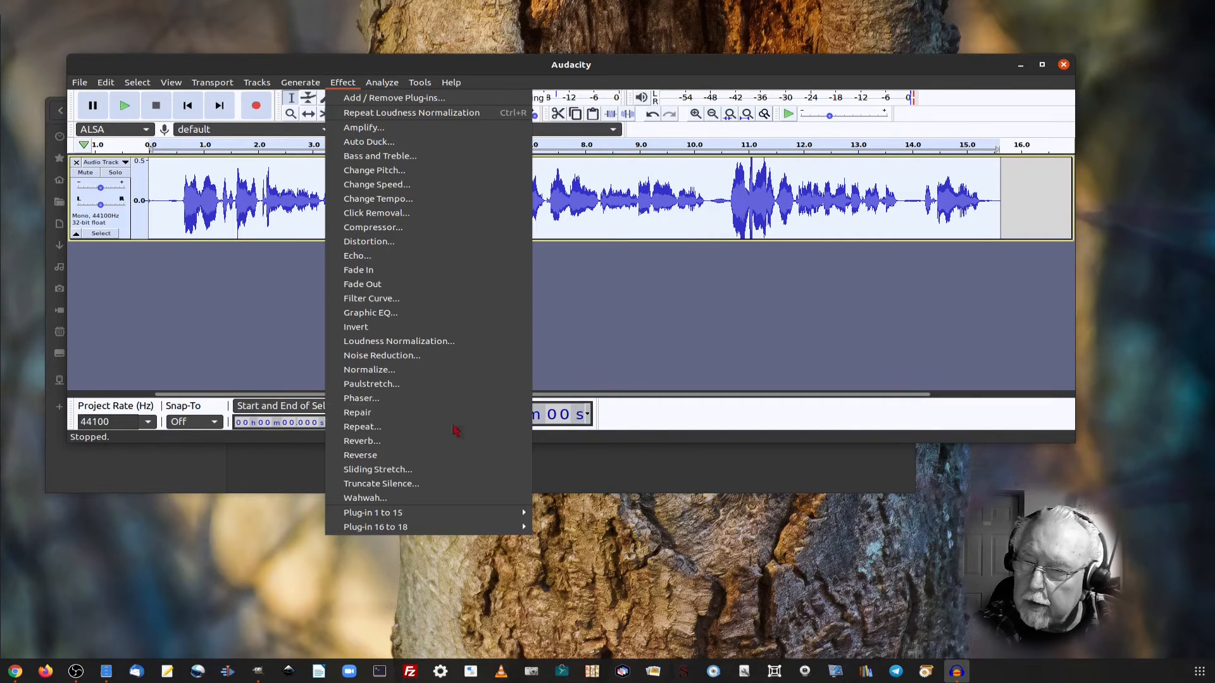
mouse_move(401, 519)
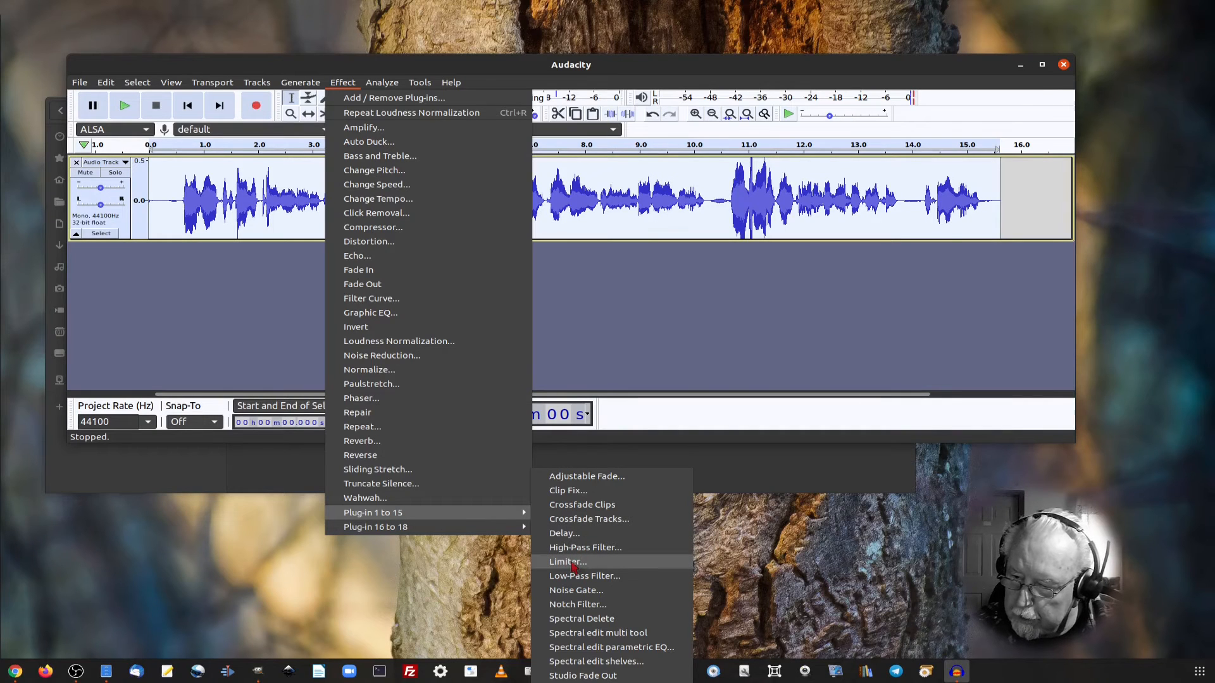
click(576, 562)
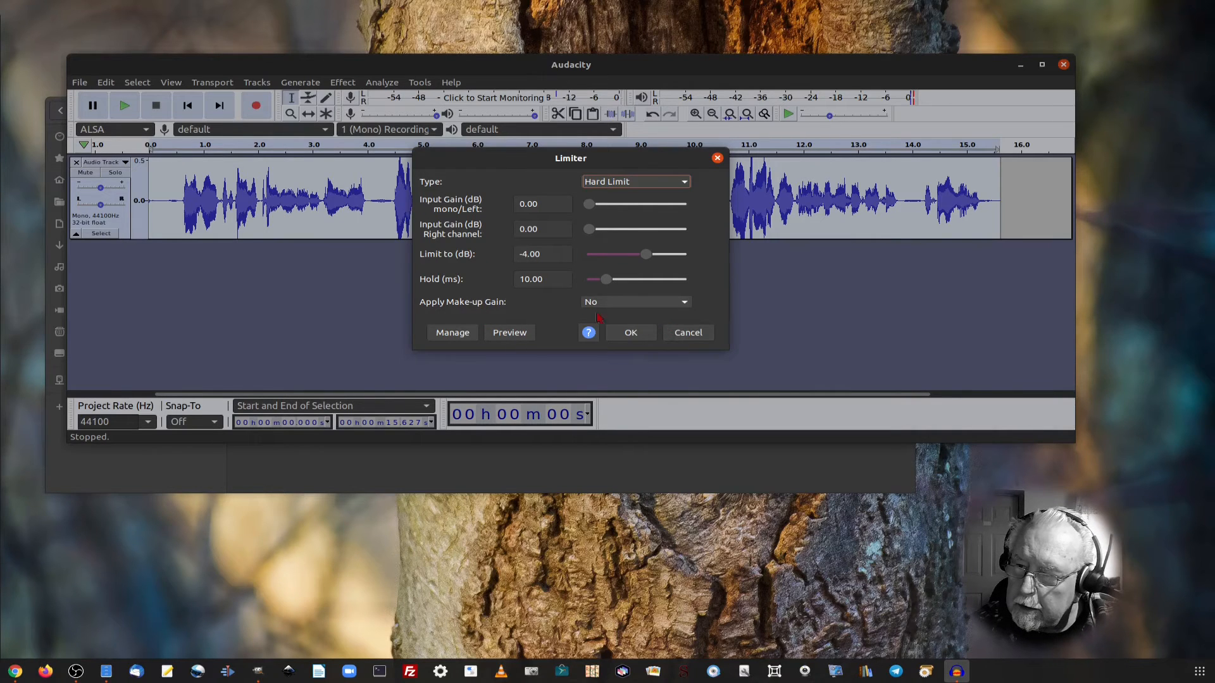
click(633, 335)
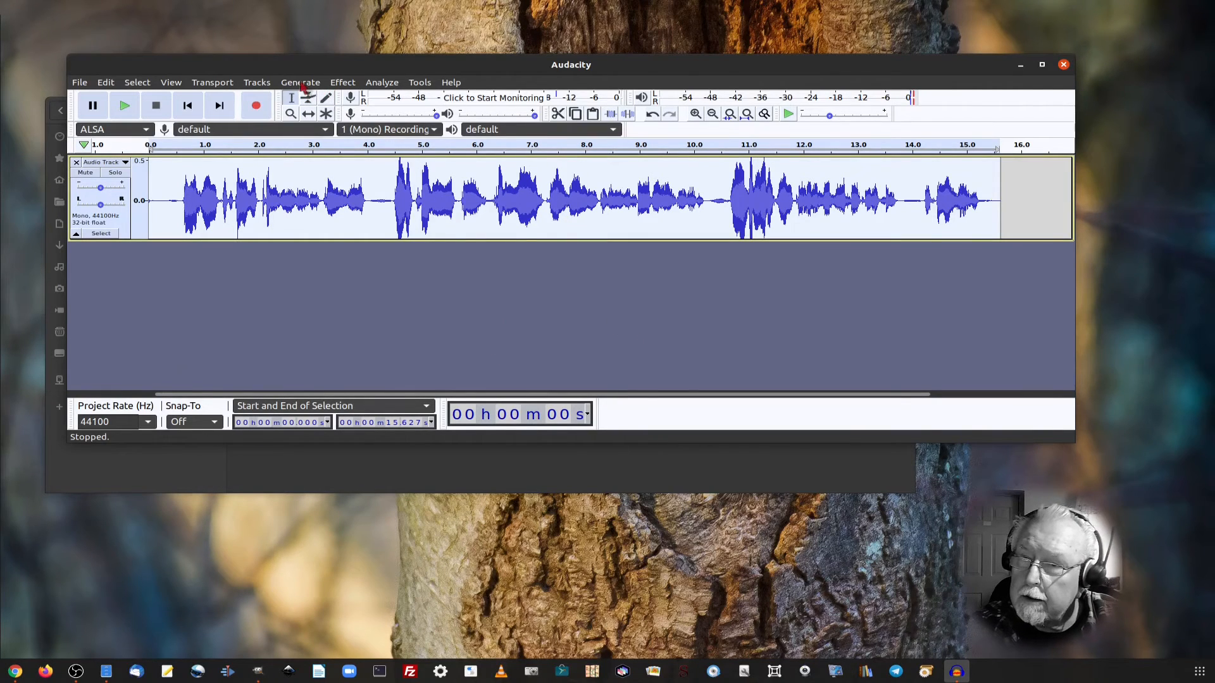
Step: Repeat the loudness normalization on the limited track at -19 LUFS perceived loudness
click(342, 82)
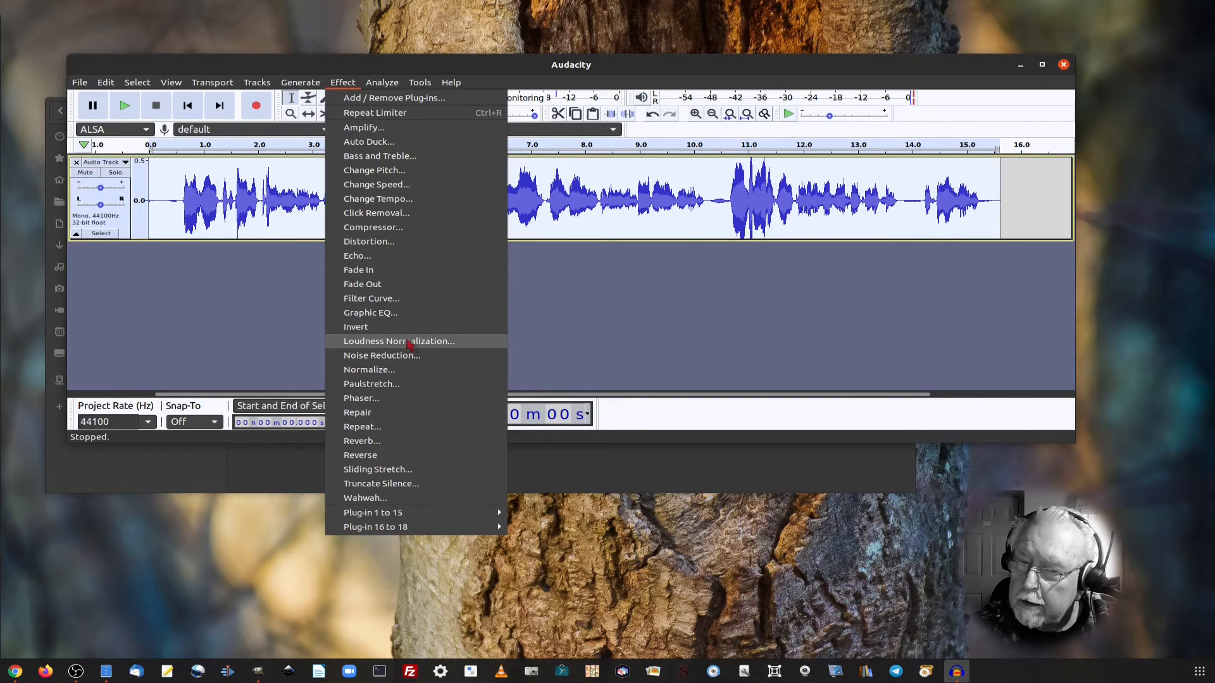
click(408, 344)
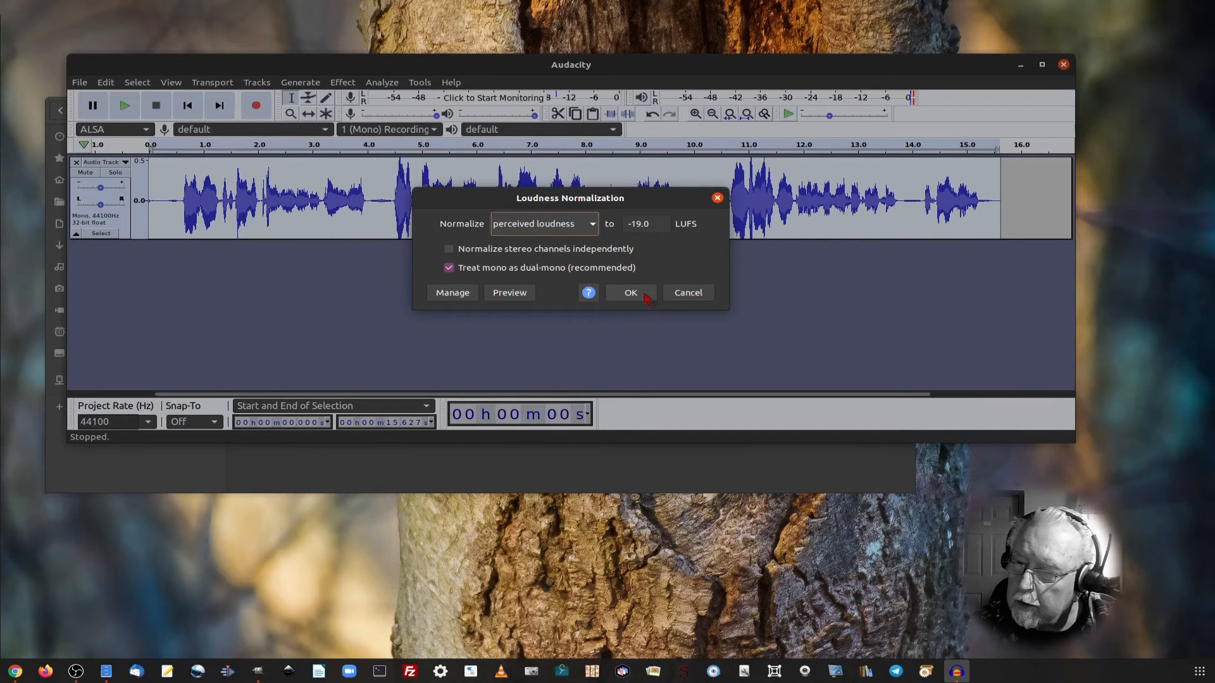
click(644, 295)
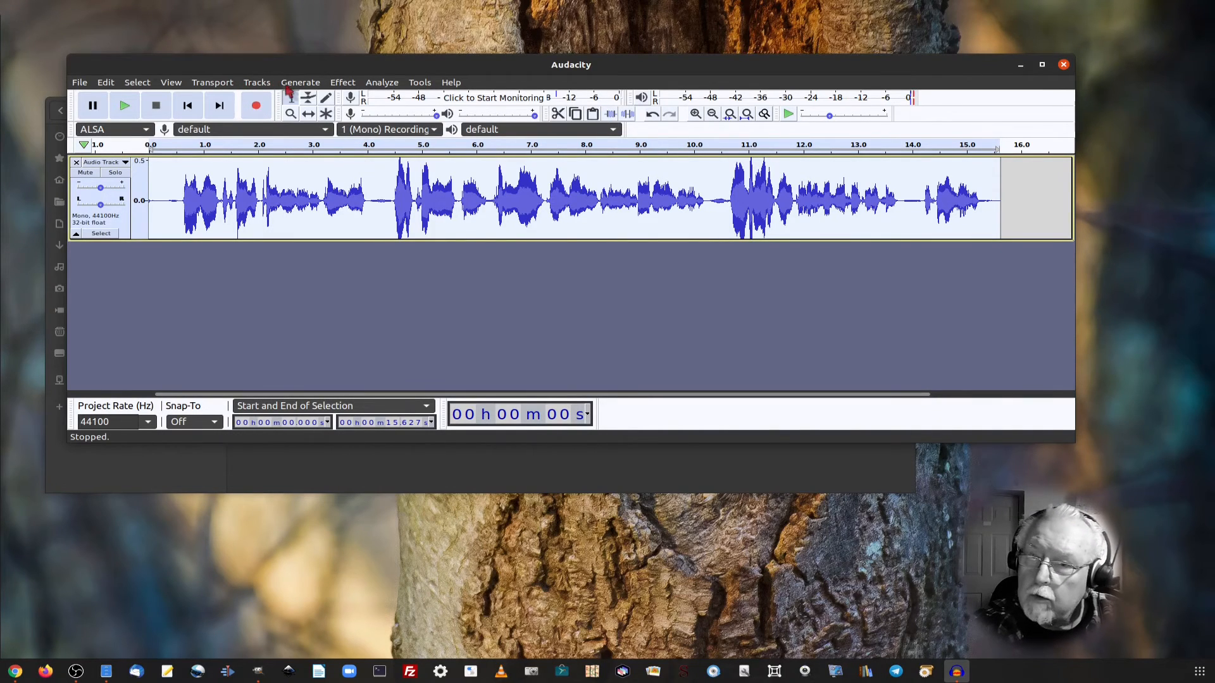
Step: Apply a noise gate with level reduction -30 dB, threshold -22 dB, attack/decay 250 ms and no low-cut filter, and play back the result
click(347, 84)
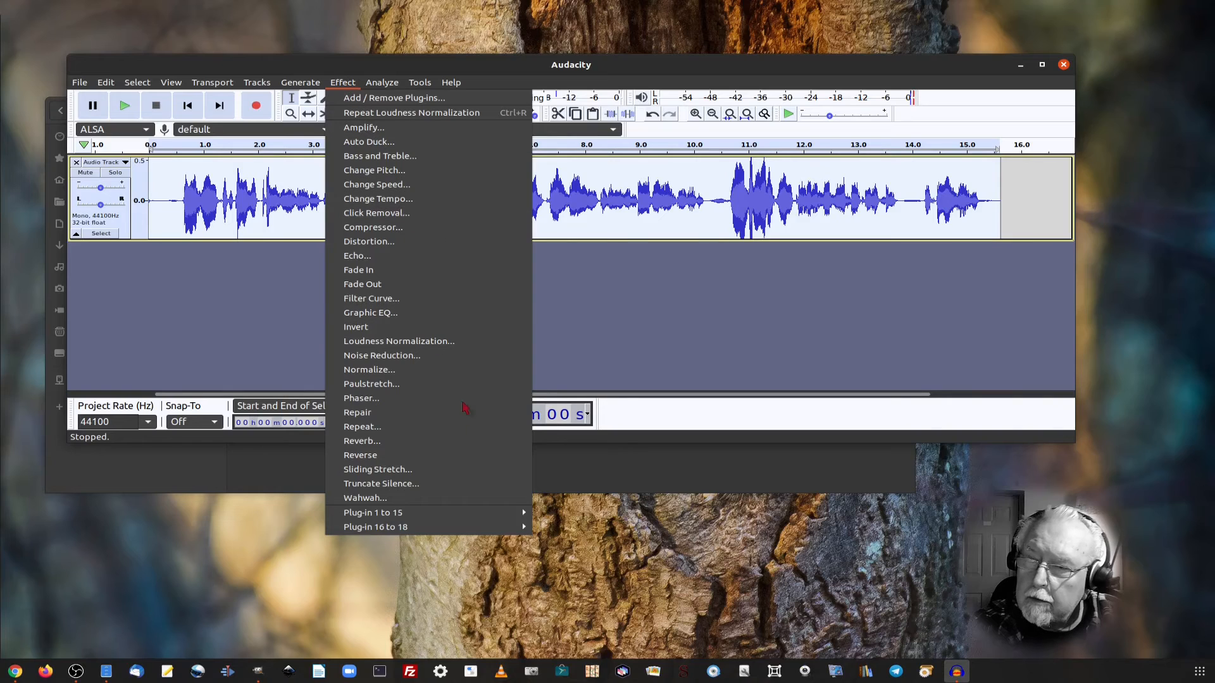
mouse_move(438, 515)
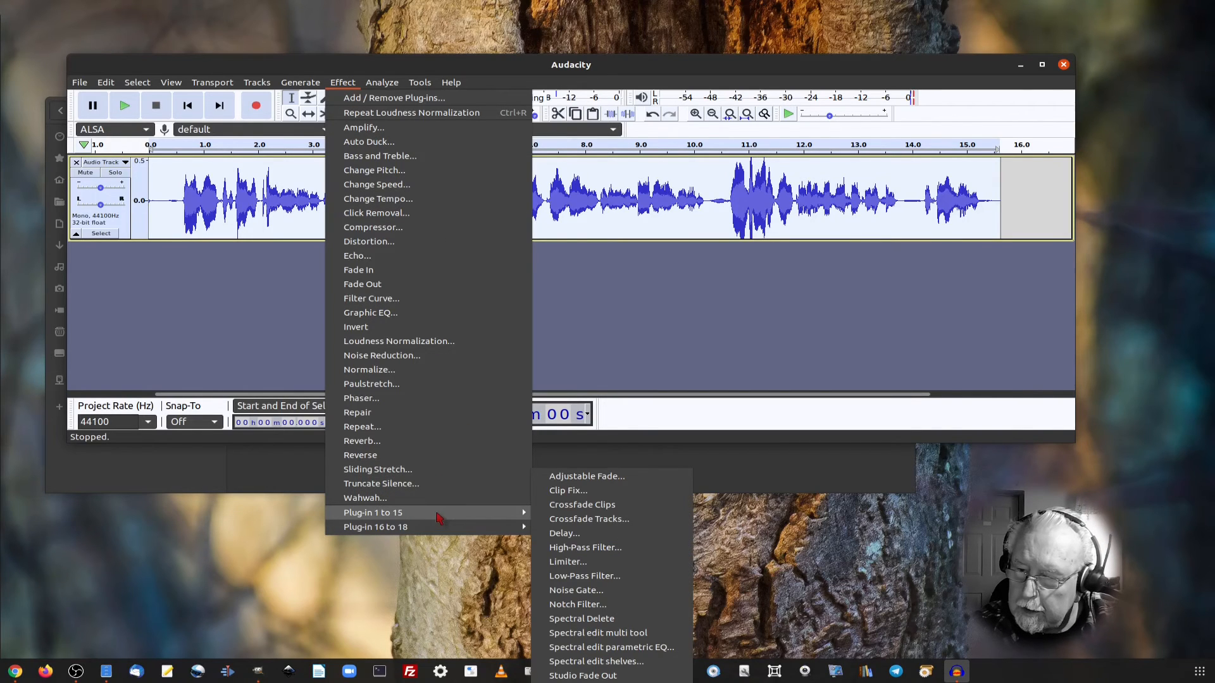
click(594, 592)
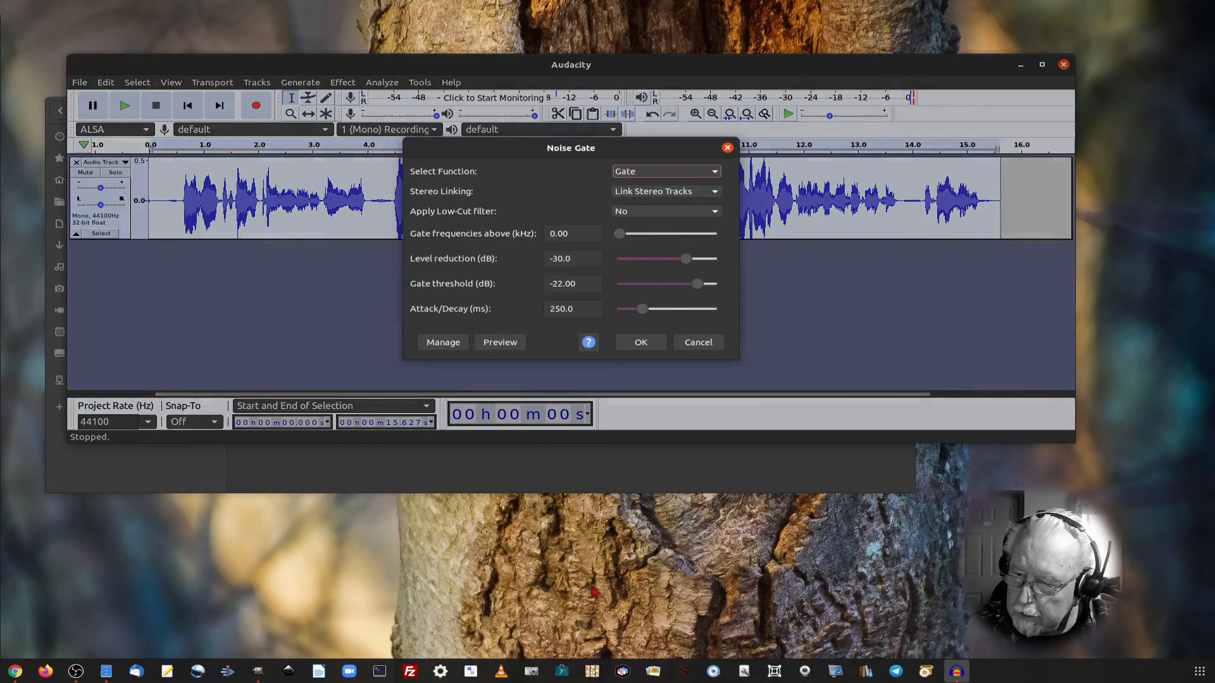
click(646, 344)
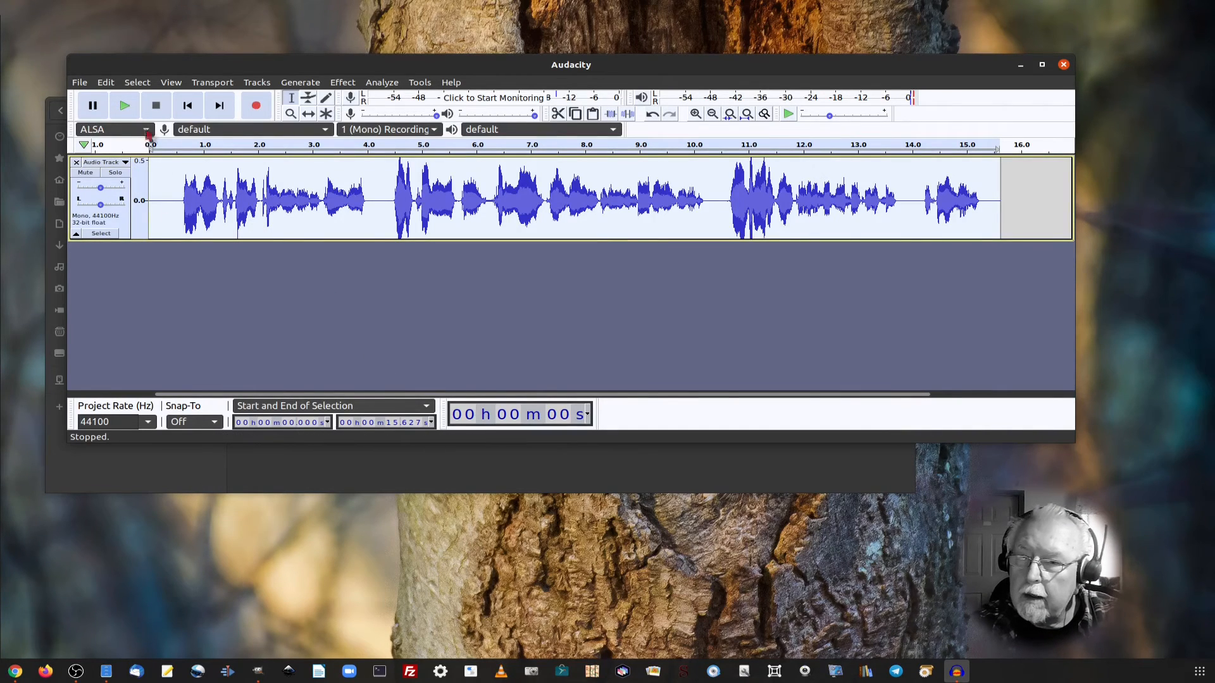
click(125, 107)
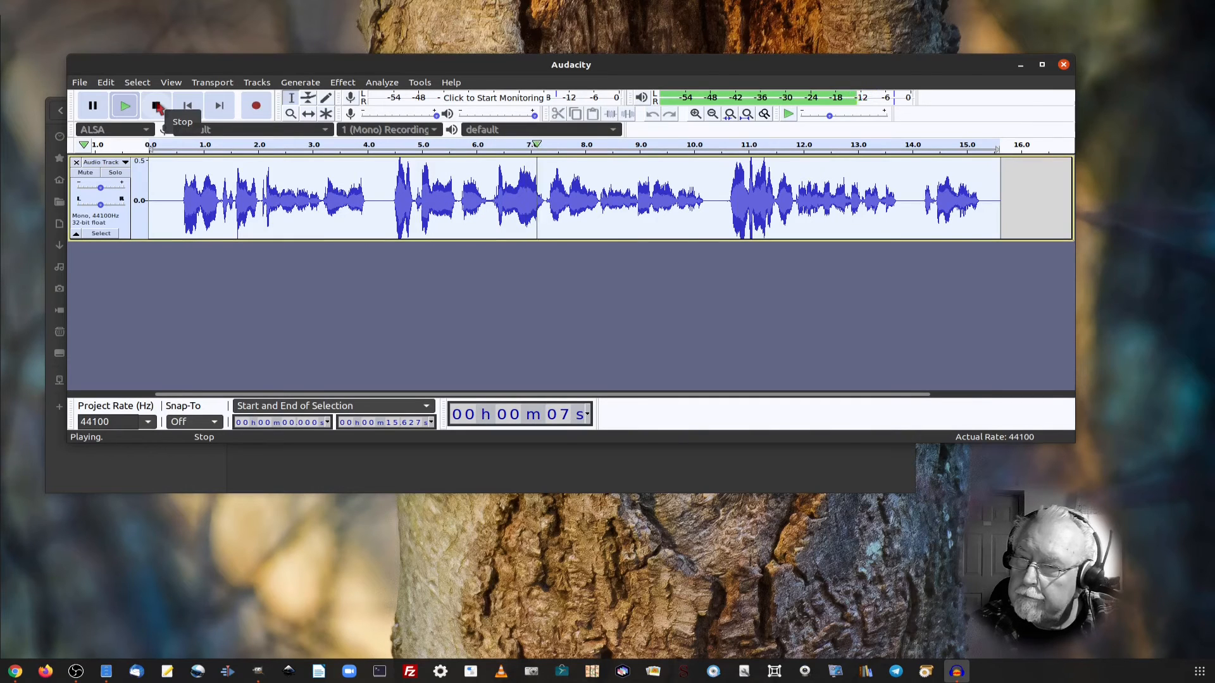
click(157, 108)
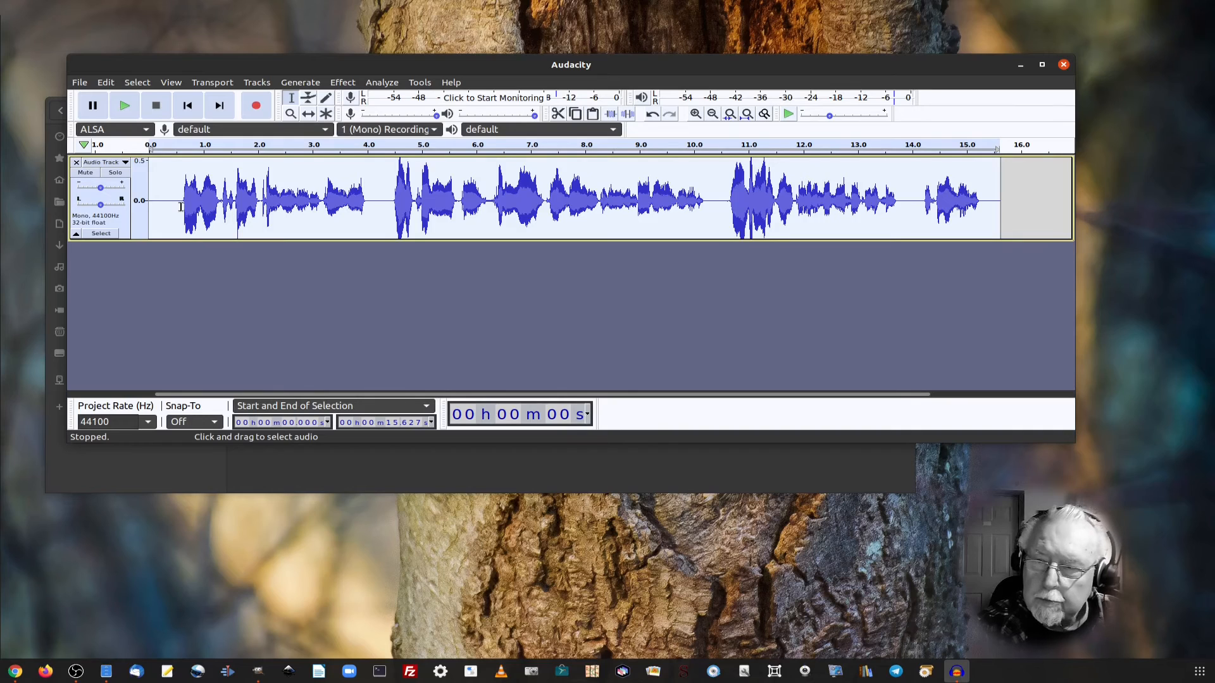
Step: Undo the demonstrated effects on the track one by one, from the Noise Gate back through the Compressor
click(106, 83)
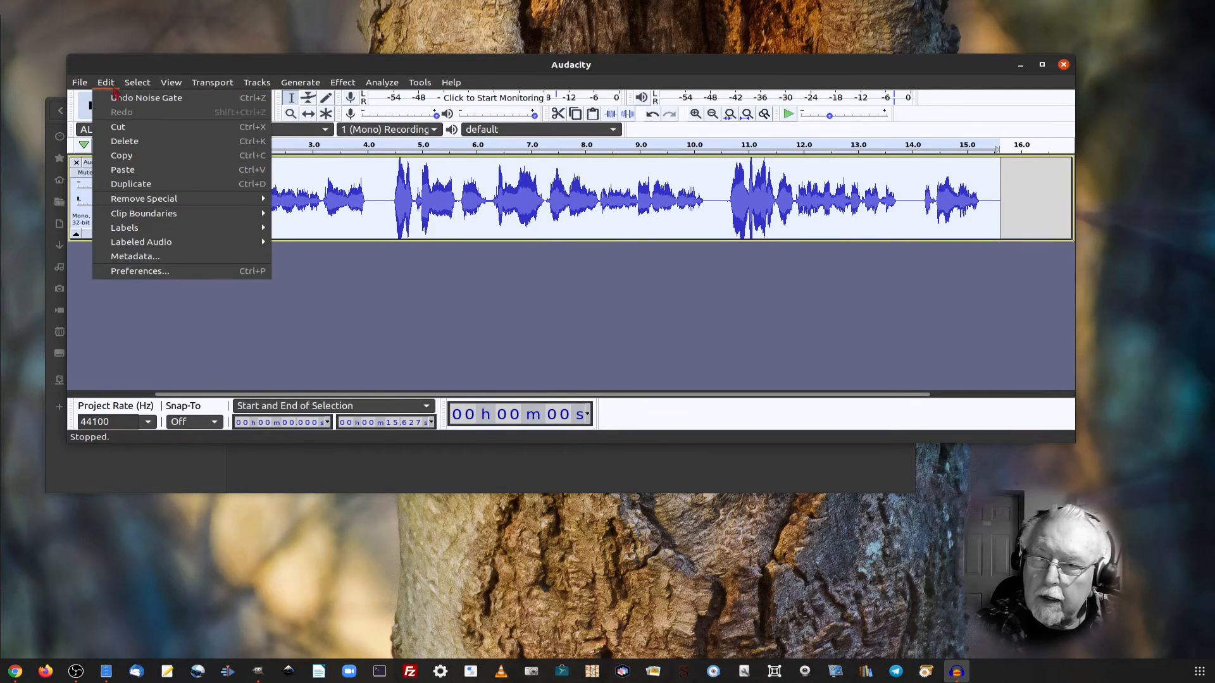
click(112, 85)
click(116, 87)
click(117, 97)
click(112, 84)
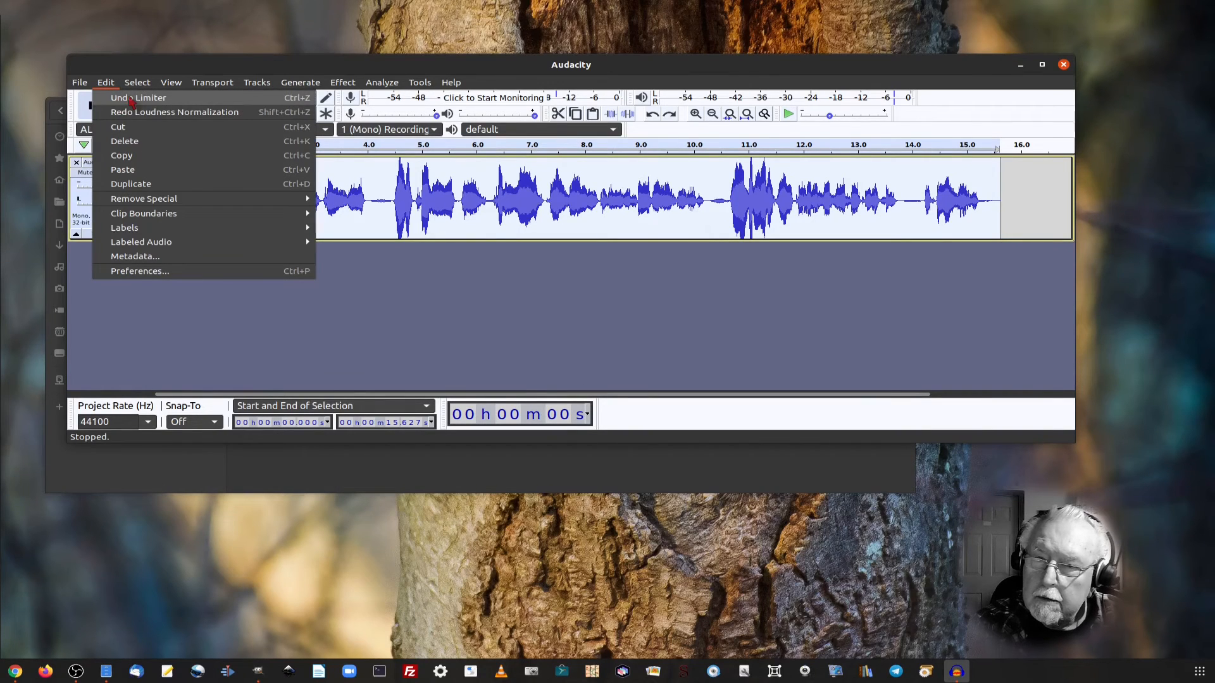
click(130, 100)
click(109, 84)
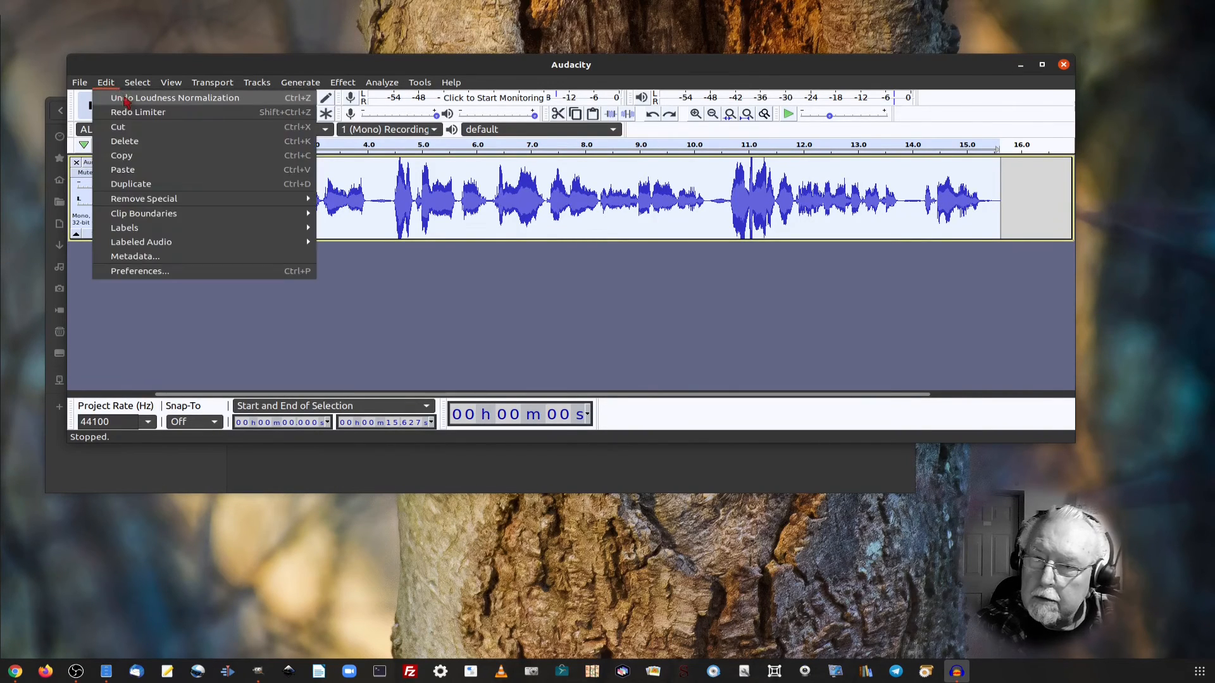
click(126, 102)
click(109, 85)
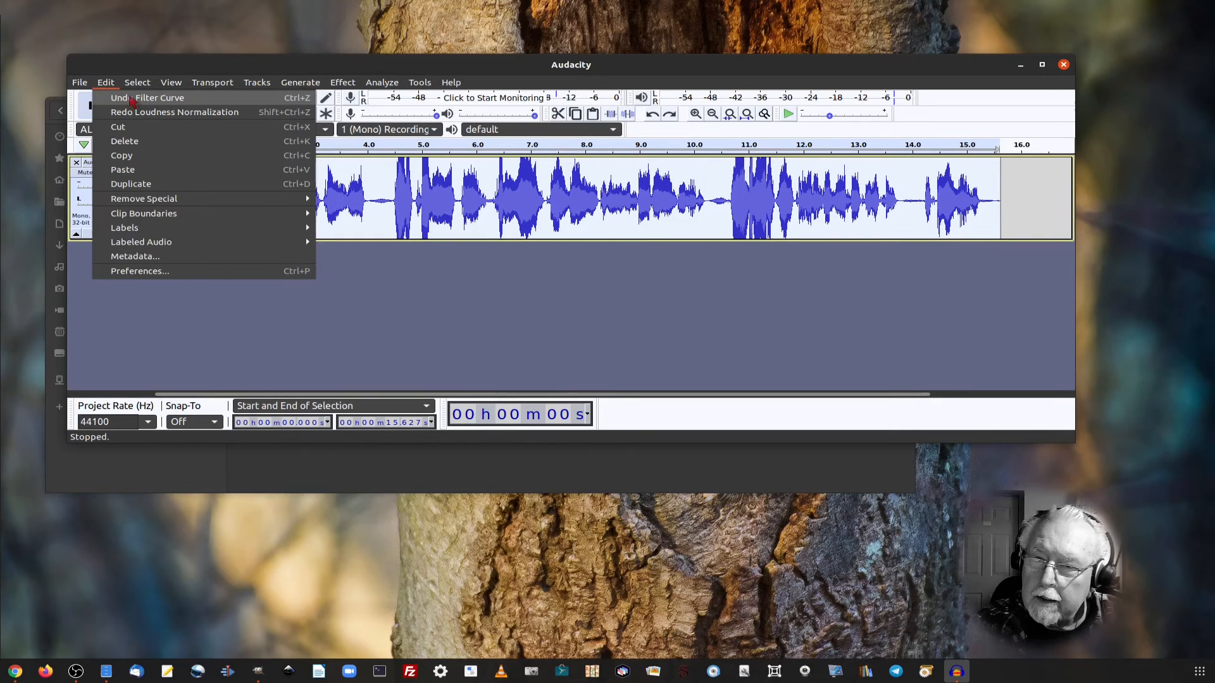
click(112, 88)
click(112, 86)
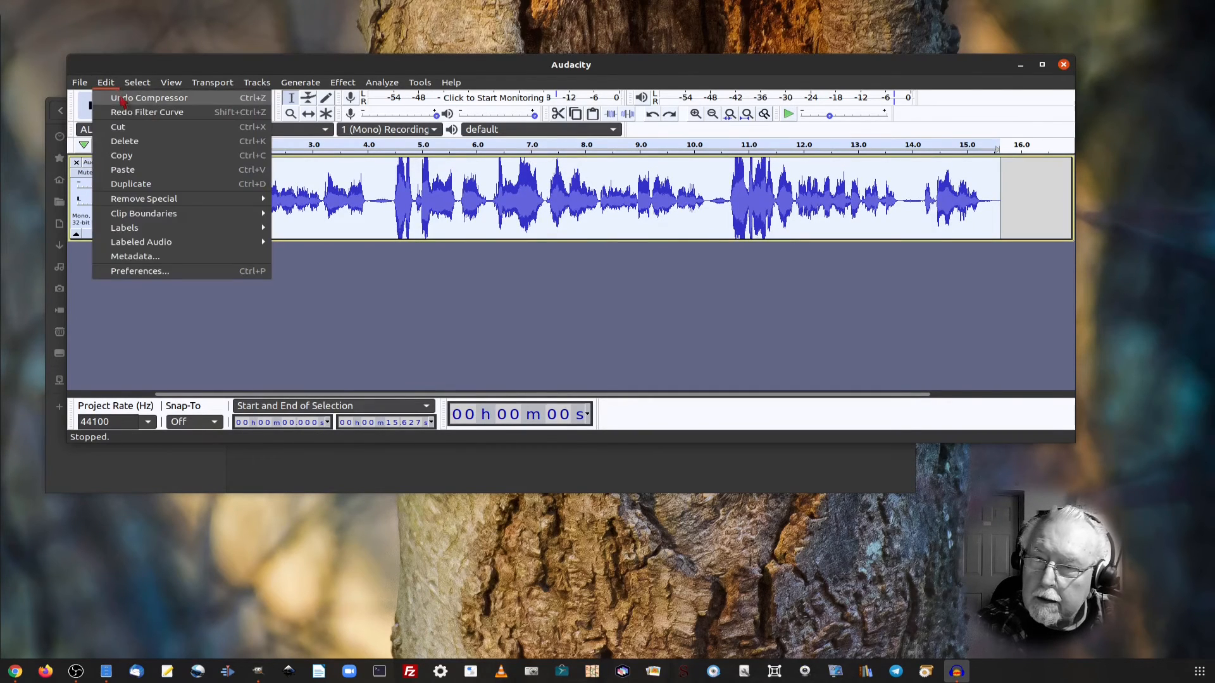
click(122, 100)
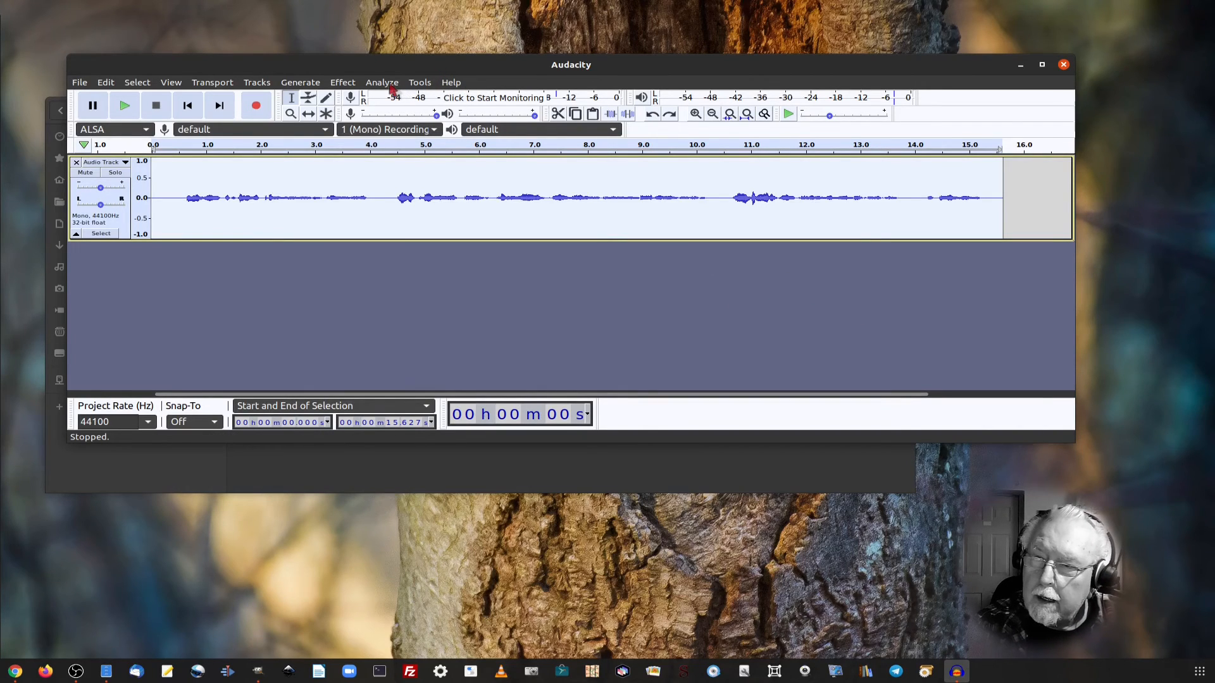
Step: Apply the "Use for my Audio recordings" macro to the unprocessed recording
click(420, 83)
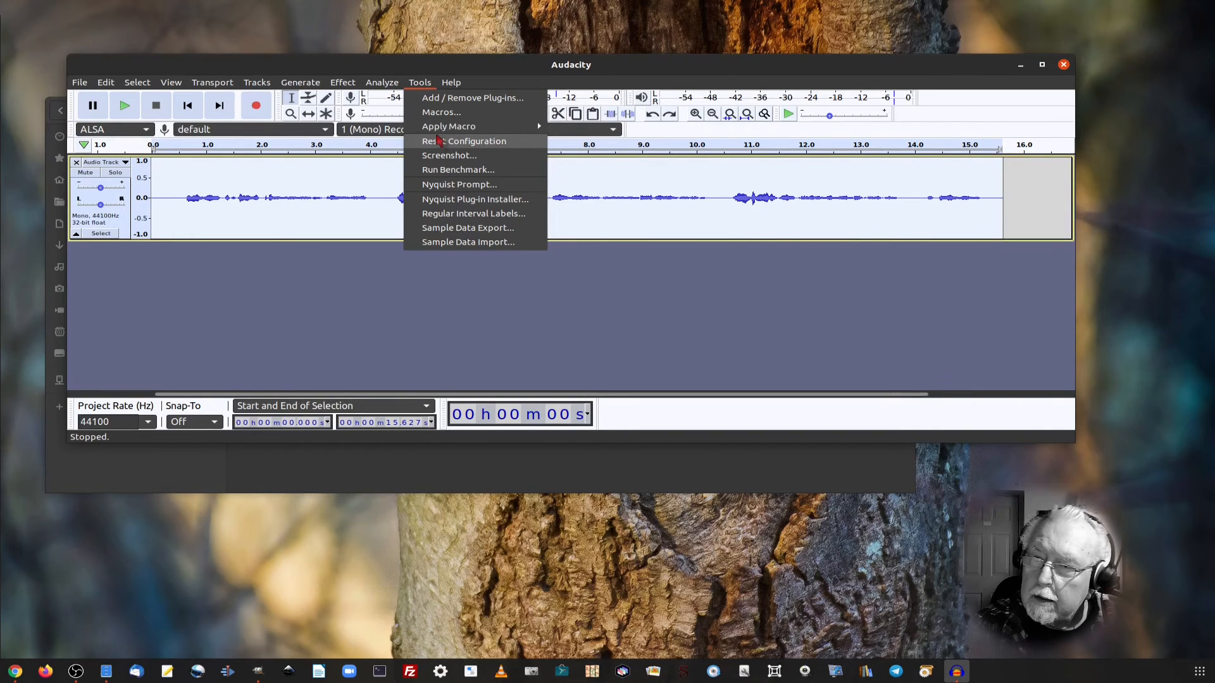
mouse_move(441, 130)
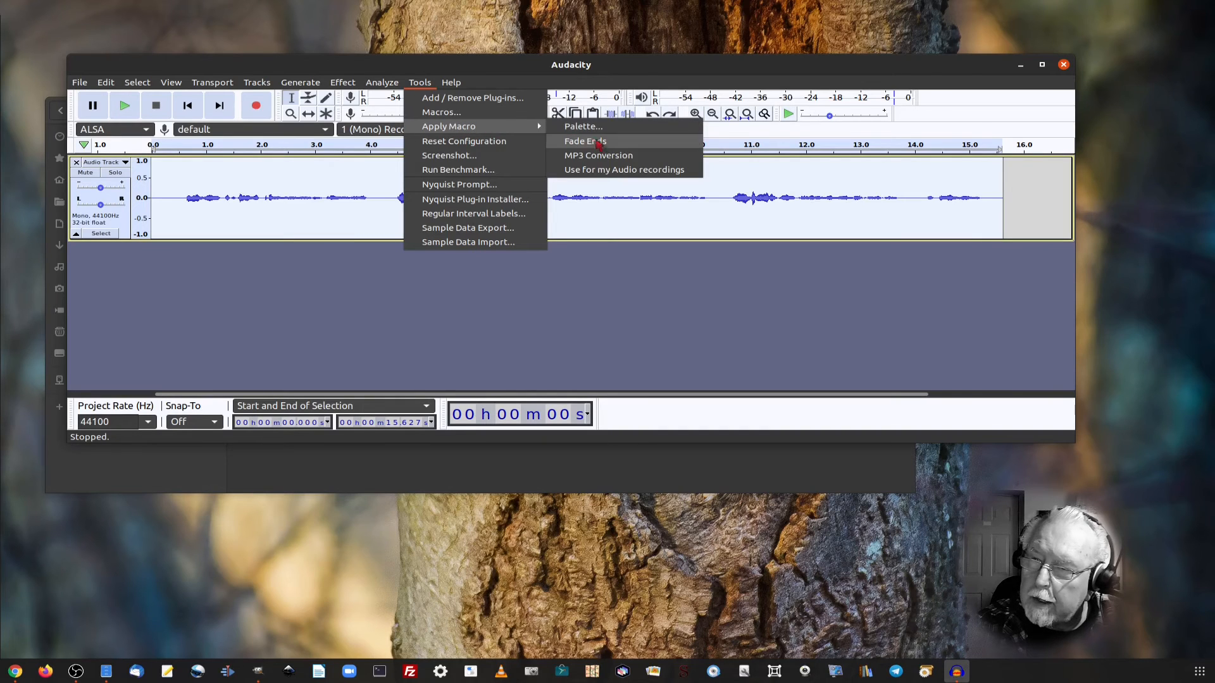
click(614, 172)
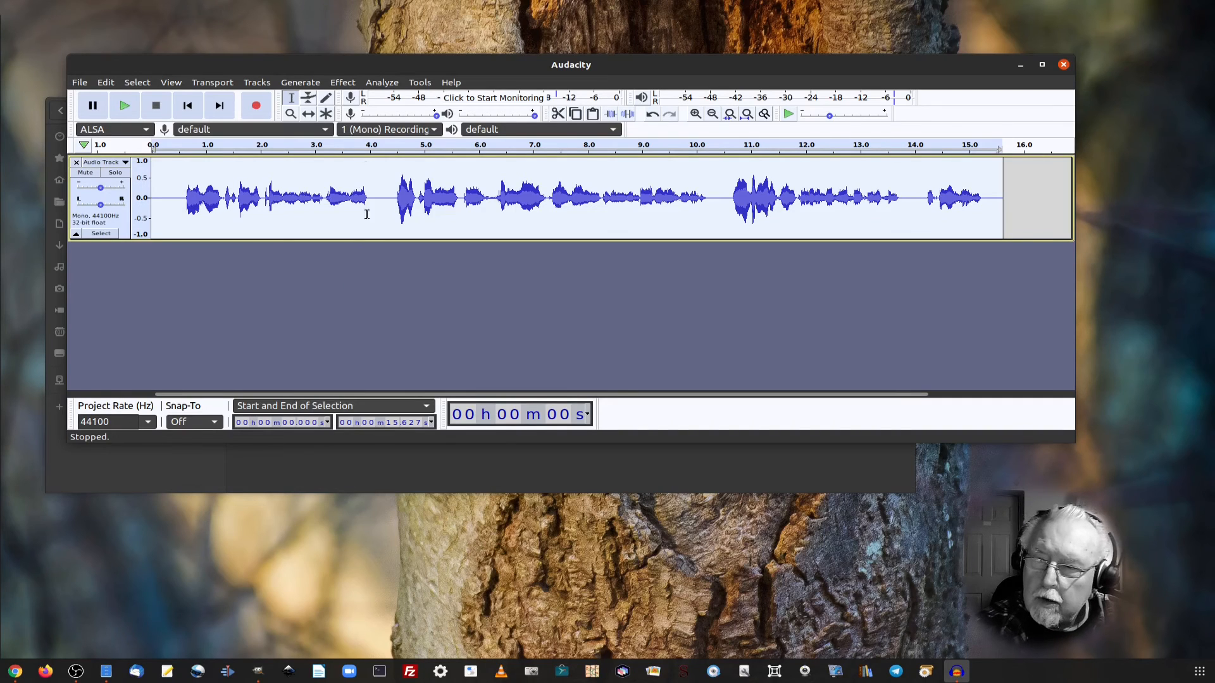
Step: Open the macro manager and review the settings of the second Loudness Normalization command in "Use for my Audio recordings"
click(421, 83)
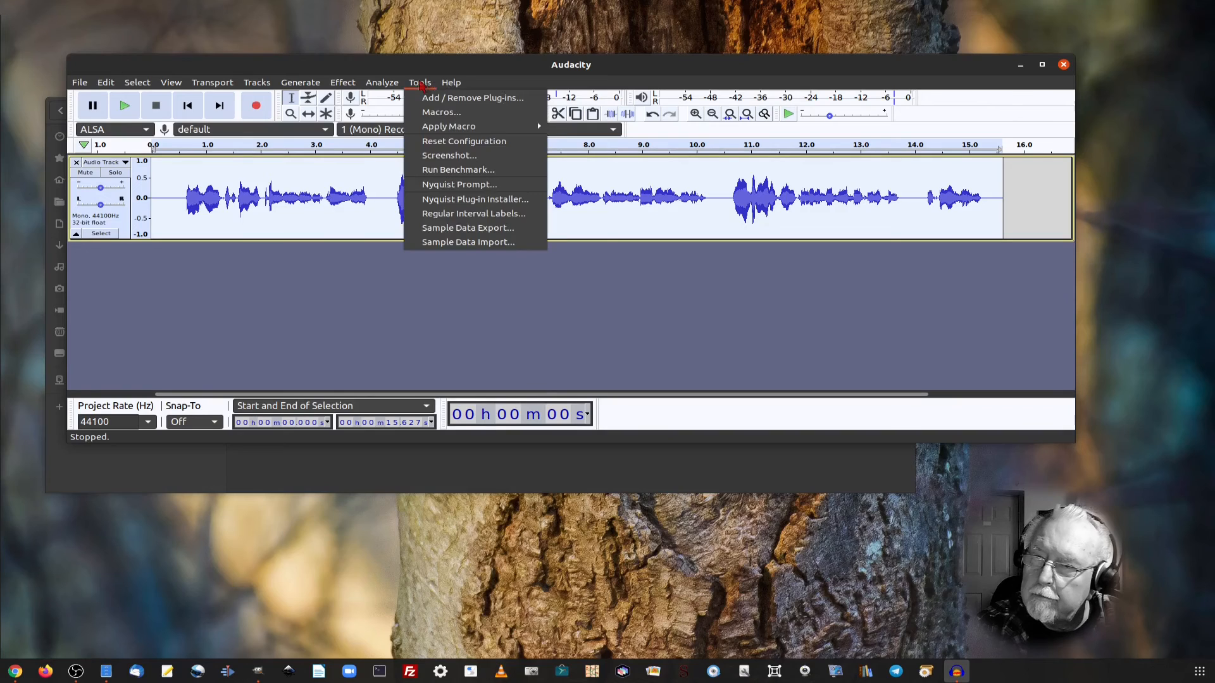
click(451, 113)
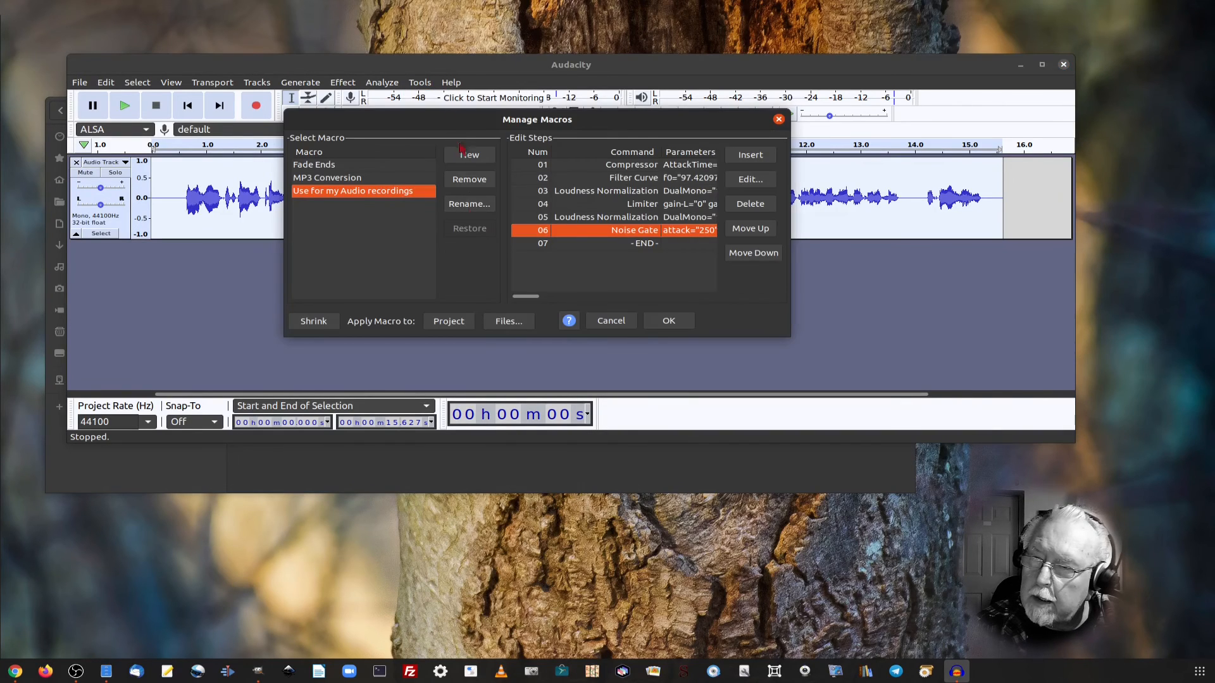
click(627, 218)
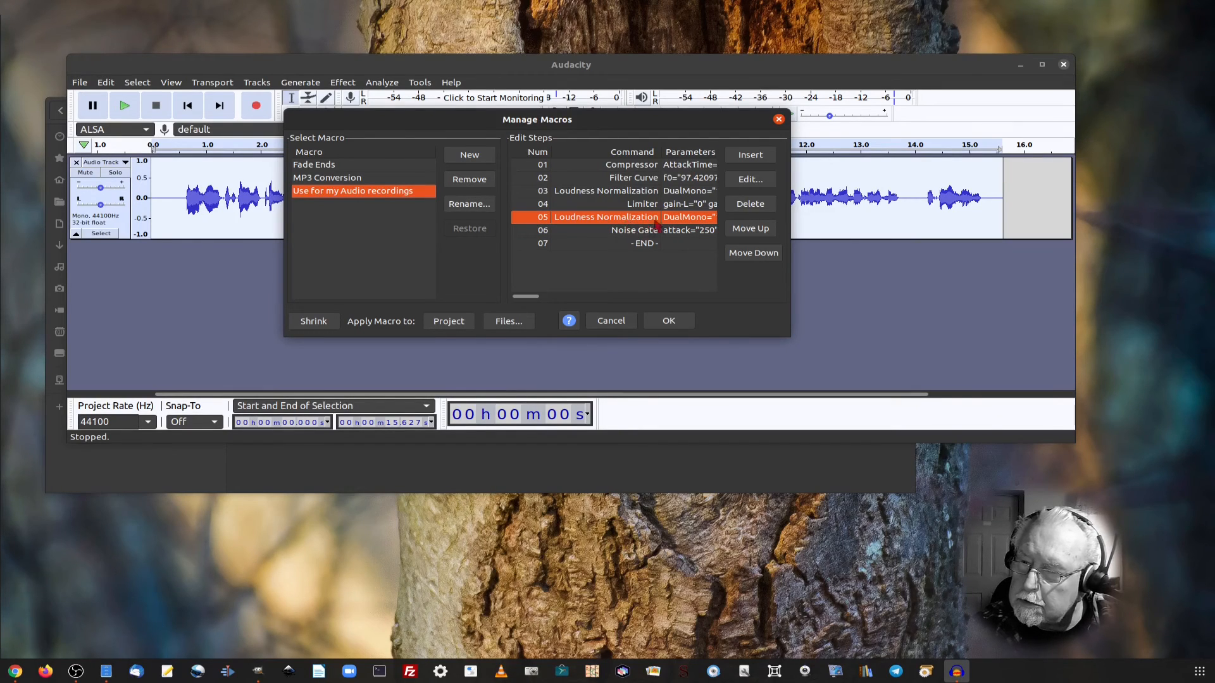
click(750, 180)
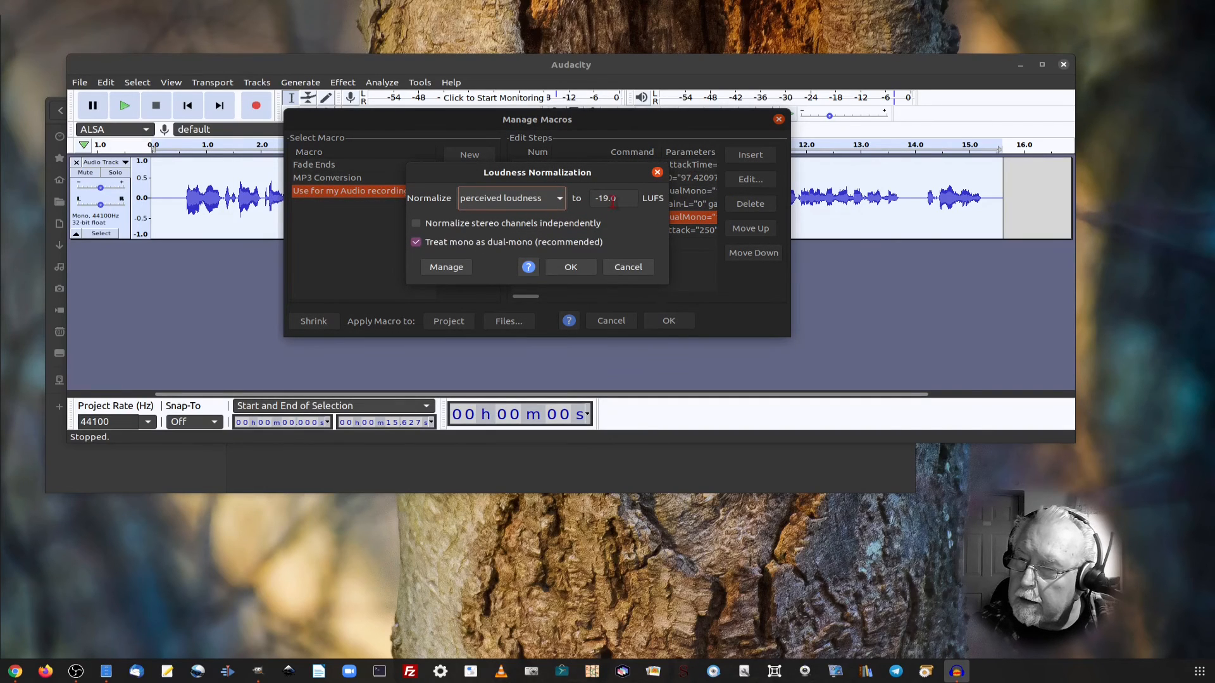
click(640, 273)
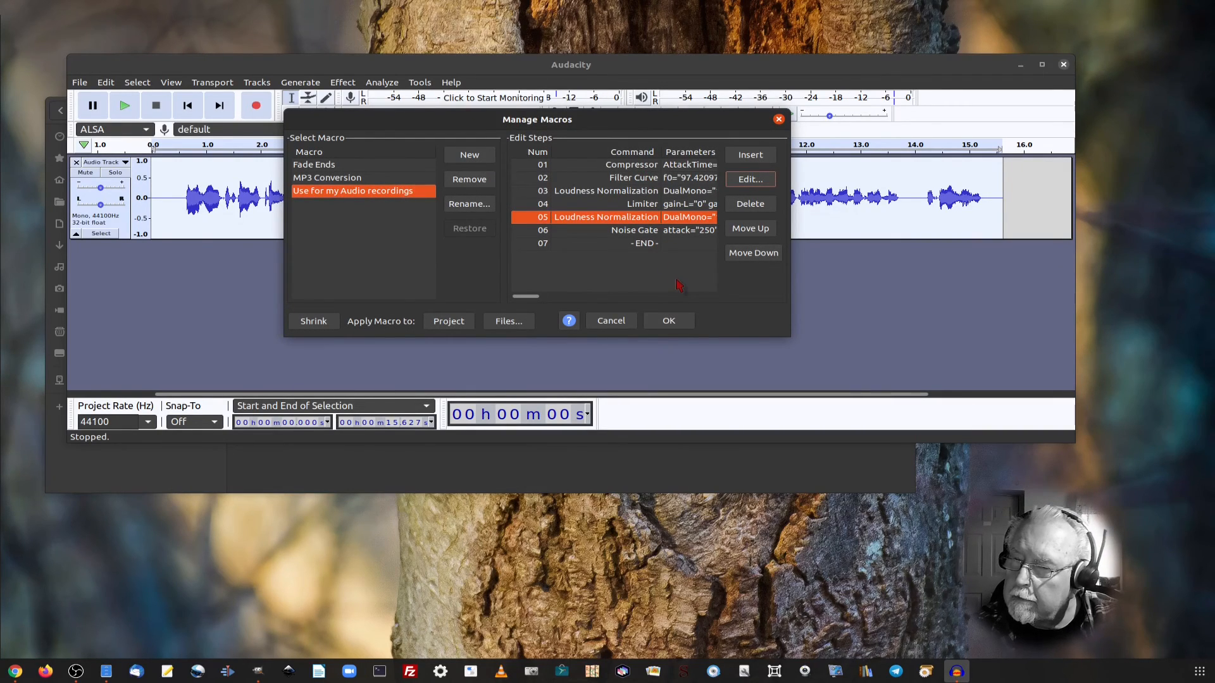
Step: Review the macro's Noise Gate settings, close the macro manager without changes and play back the processed track
click(645, 232)
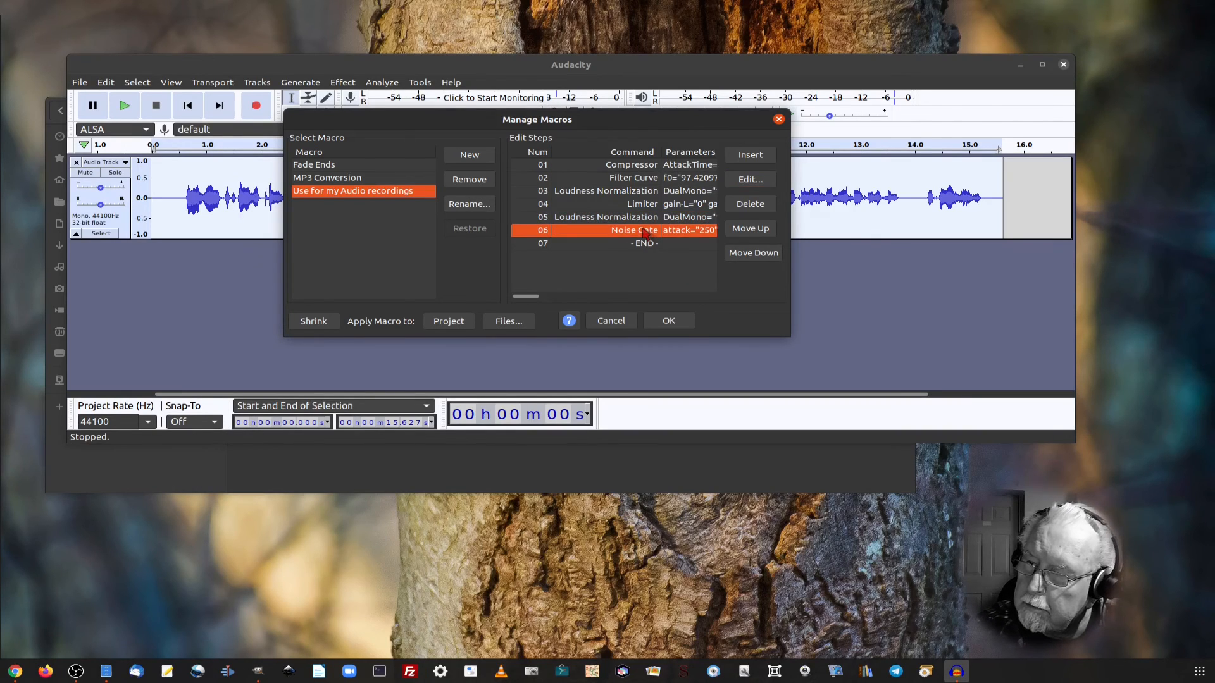
click(746, 181)
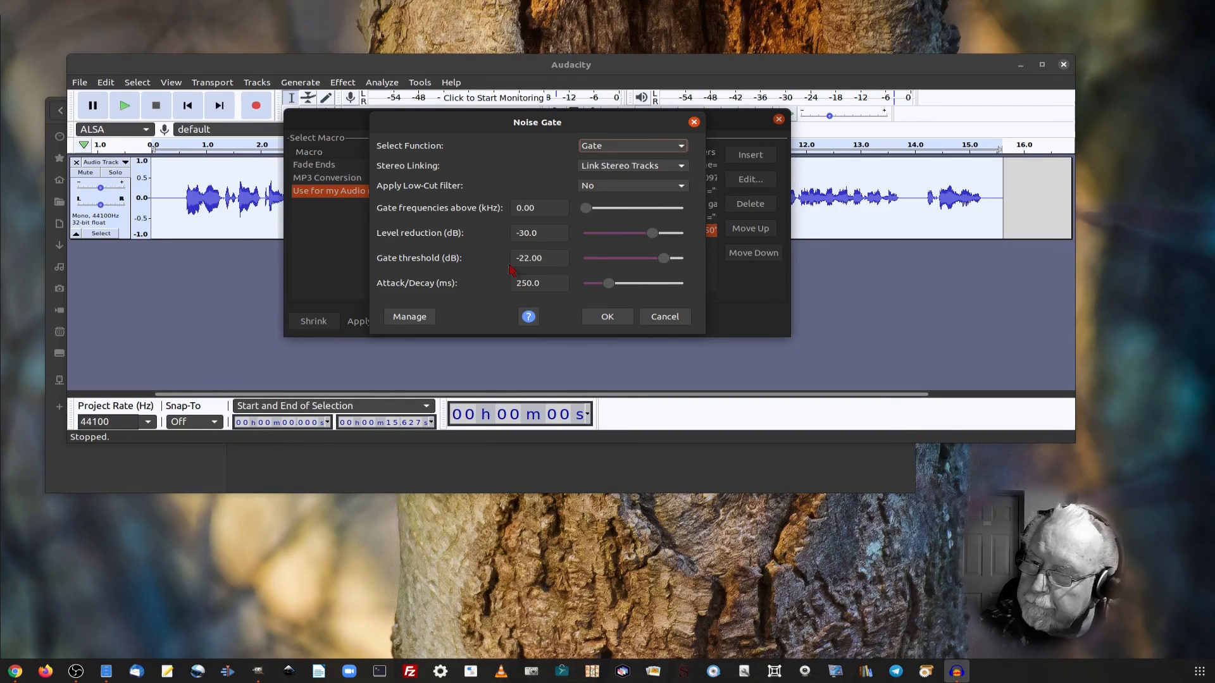
click(607, 320)
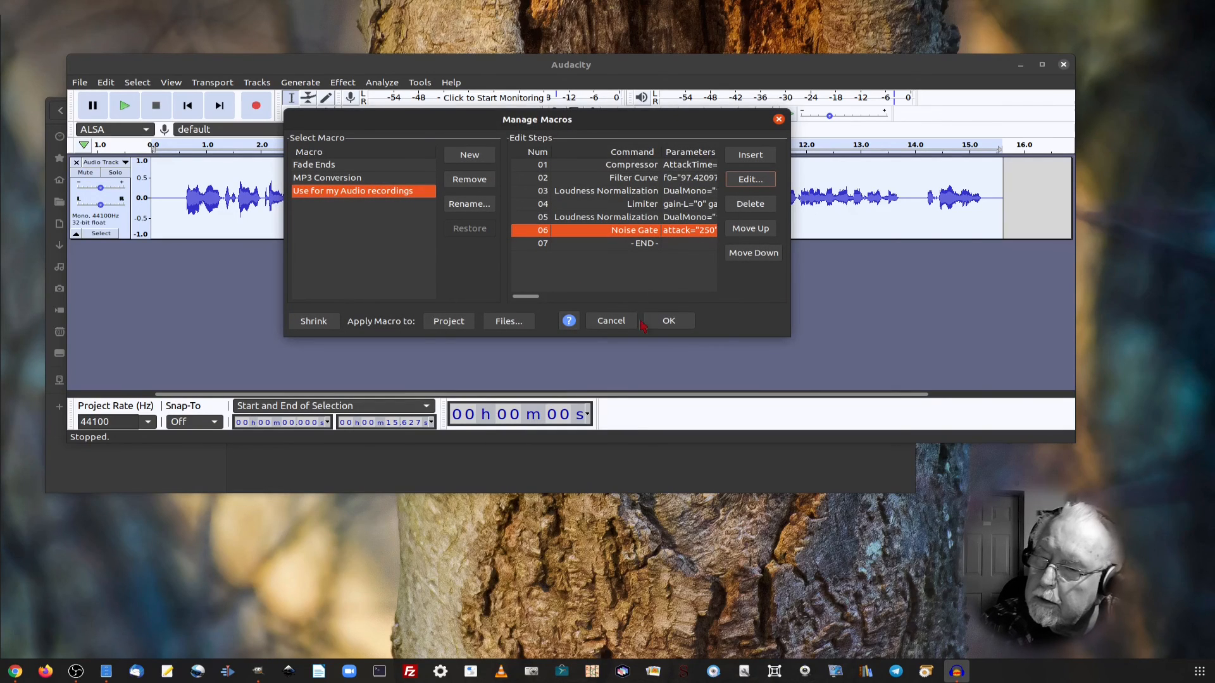
click(613, 322)
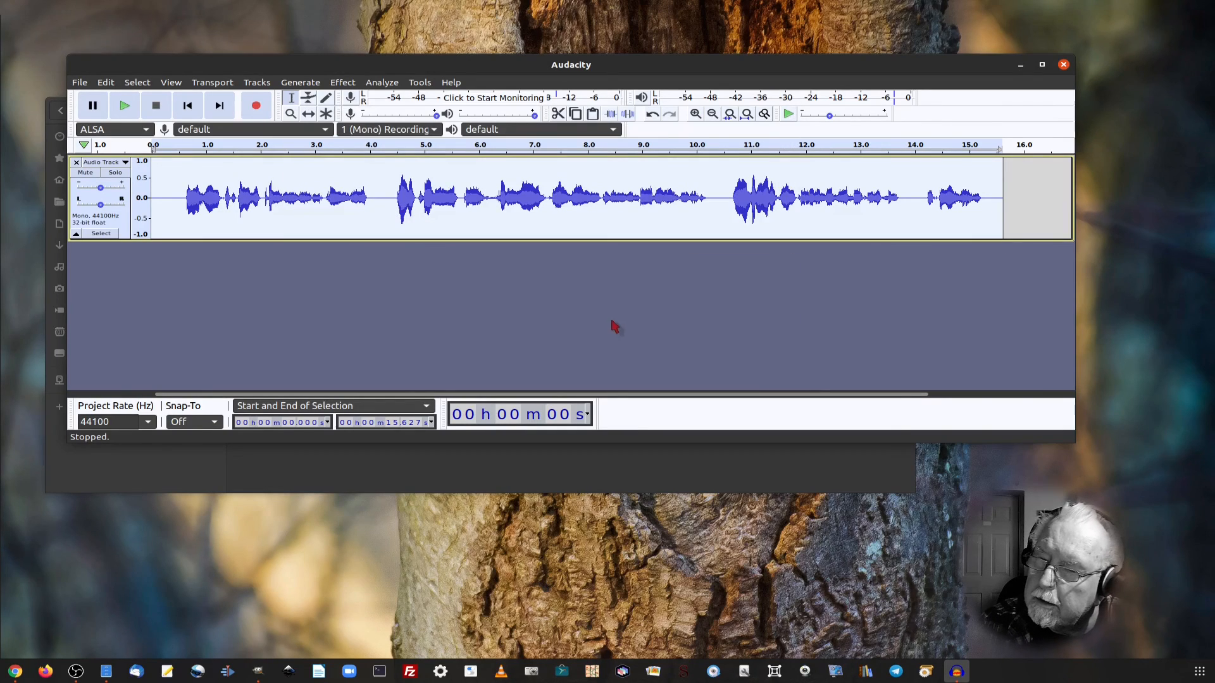
click(124, 107)
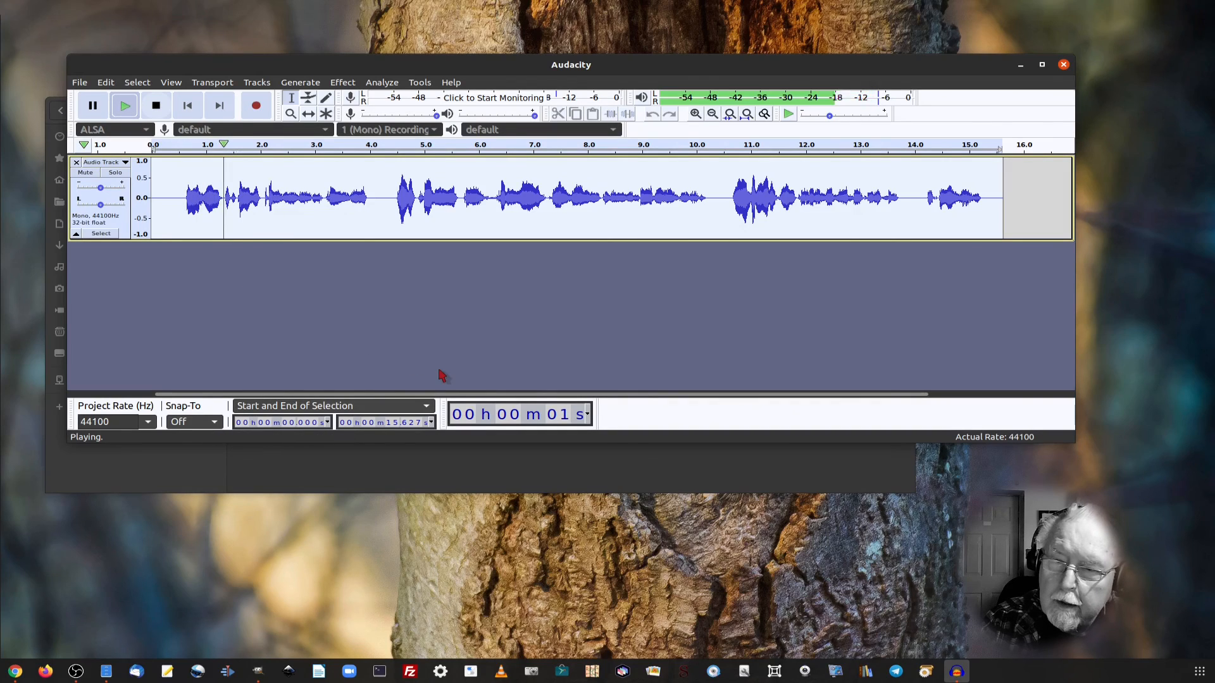